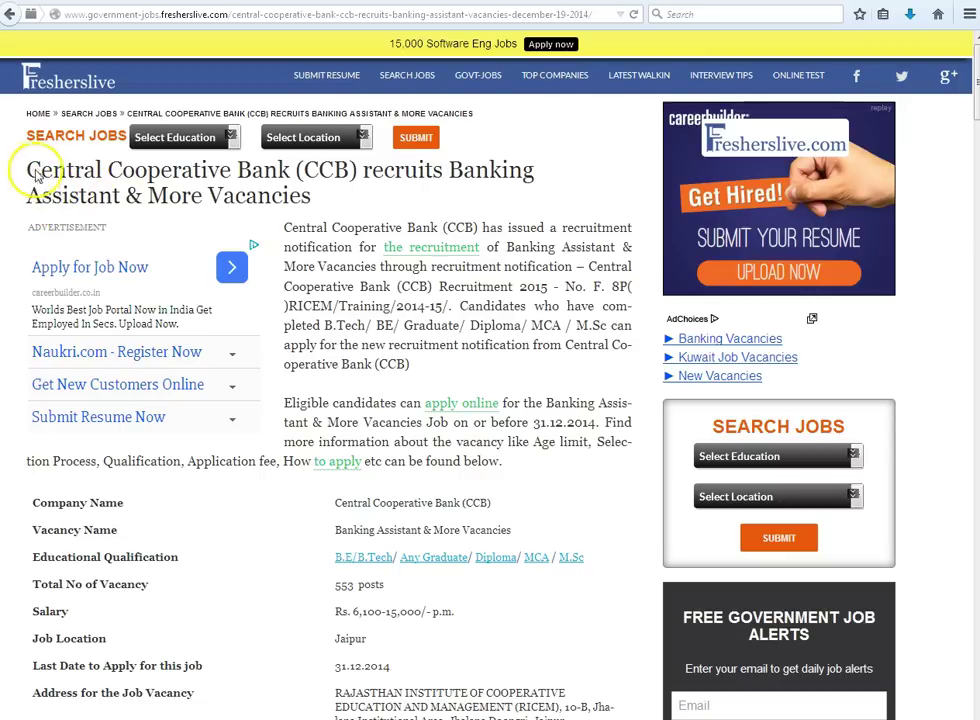
- Scroll the job page and open the full recruitment notification PDF
scroll(230, 483, "down", 3)
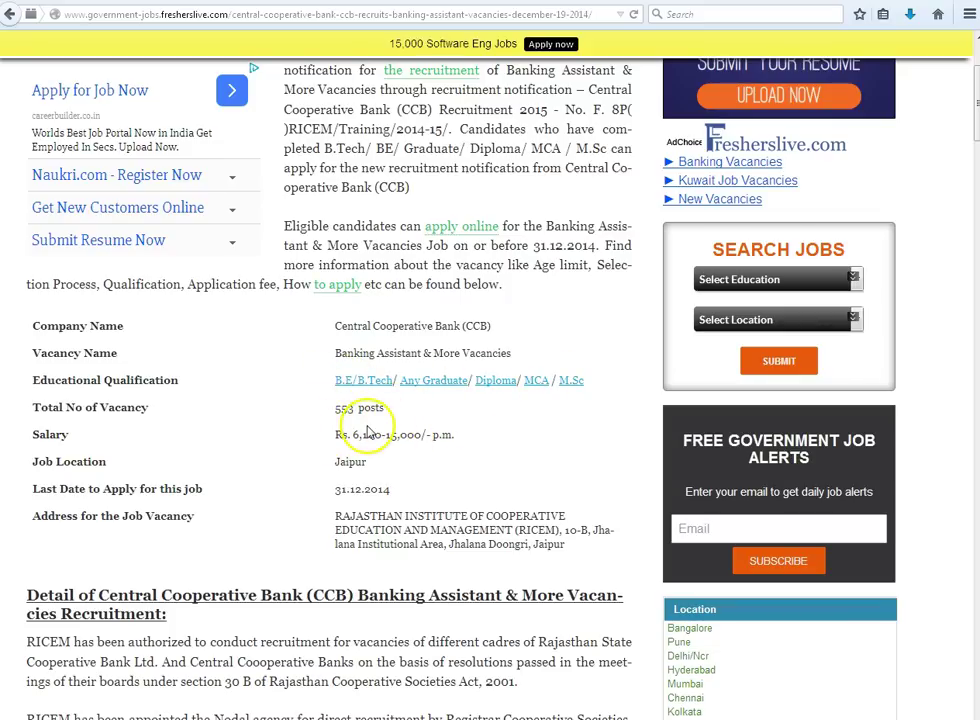
scroll(367, 432, "down", 15)
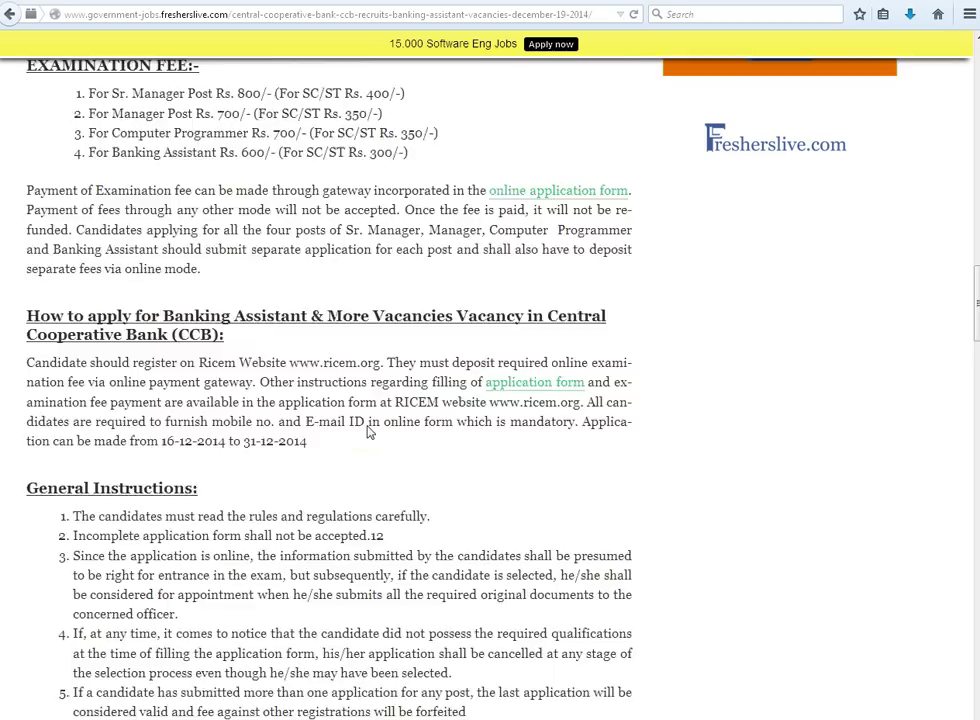
scroll(367, 432, "down", 20)
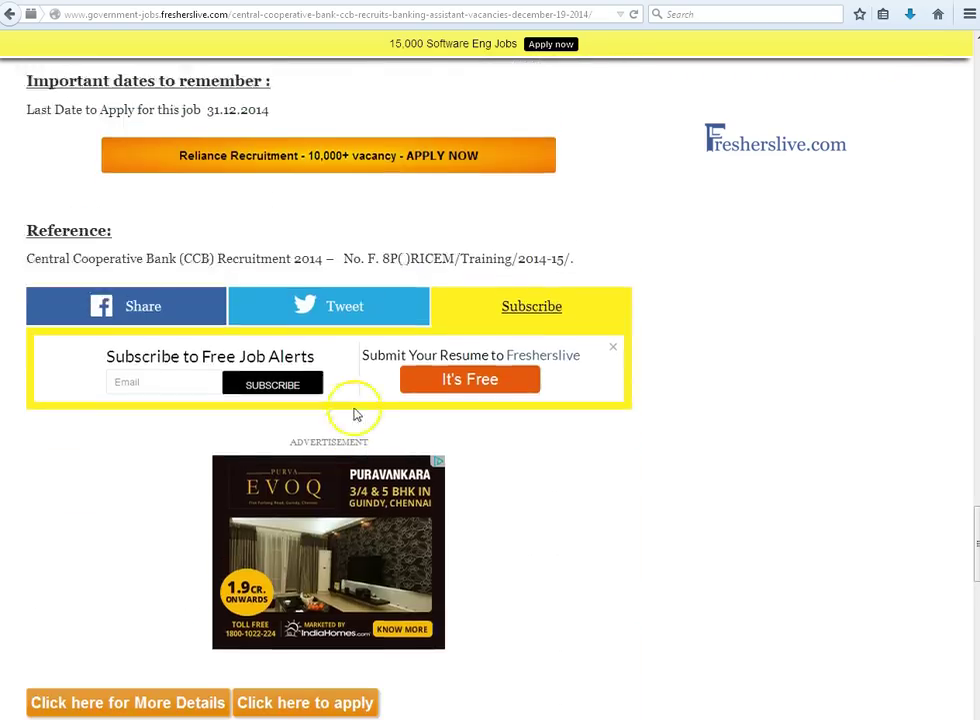
scroll(355, 413, "up", 3)
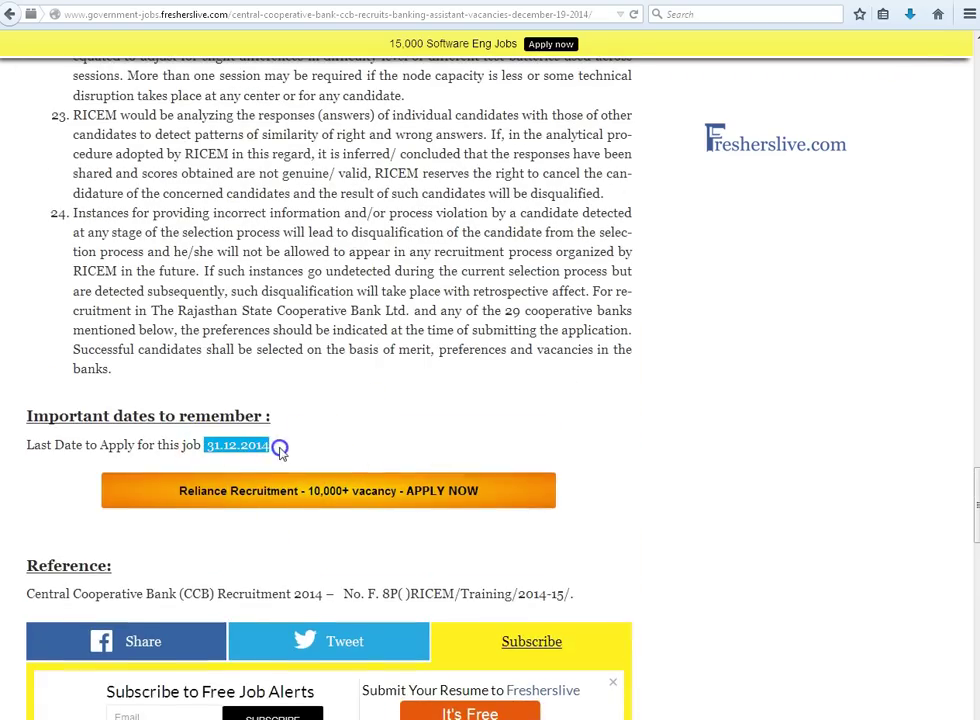
scroll(420, 358, "down", 5)
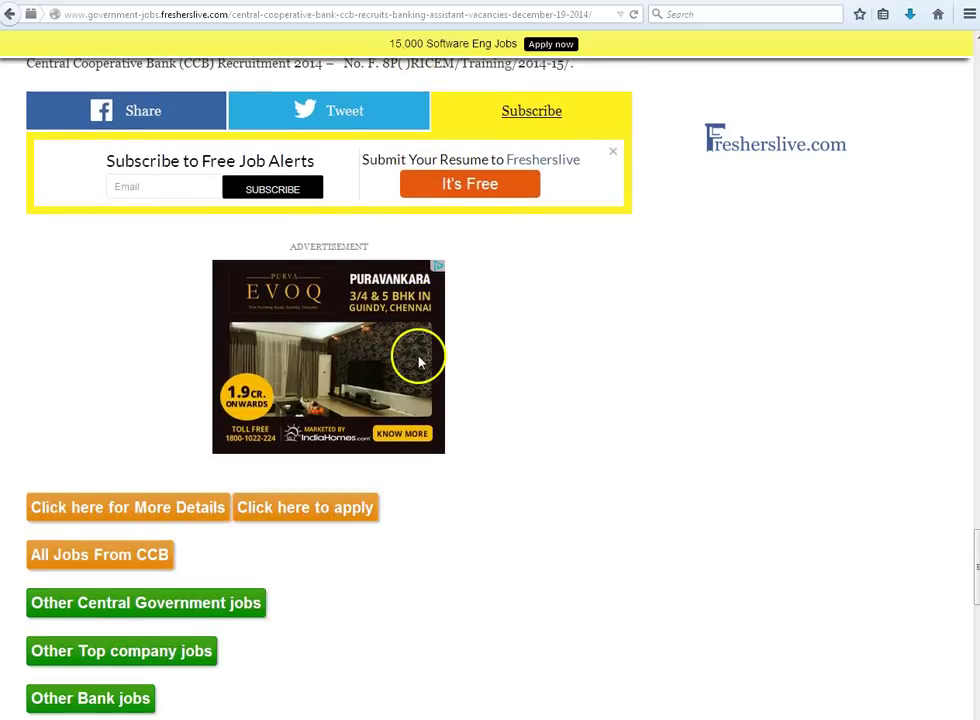
scroll(420, 362, "down", 1)
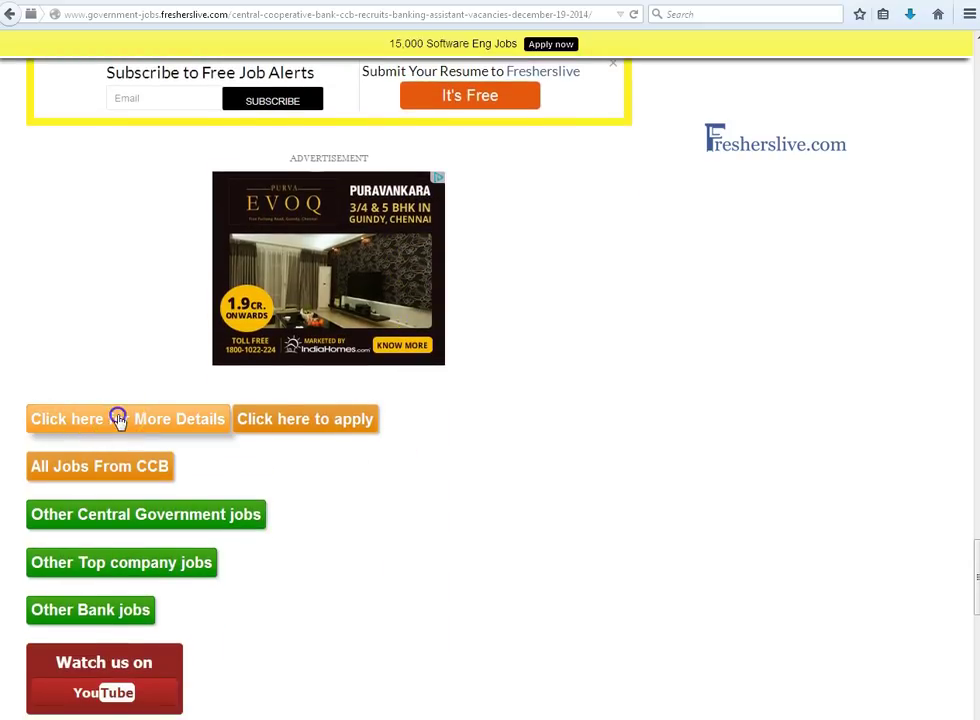
left_click(118, 419)
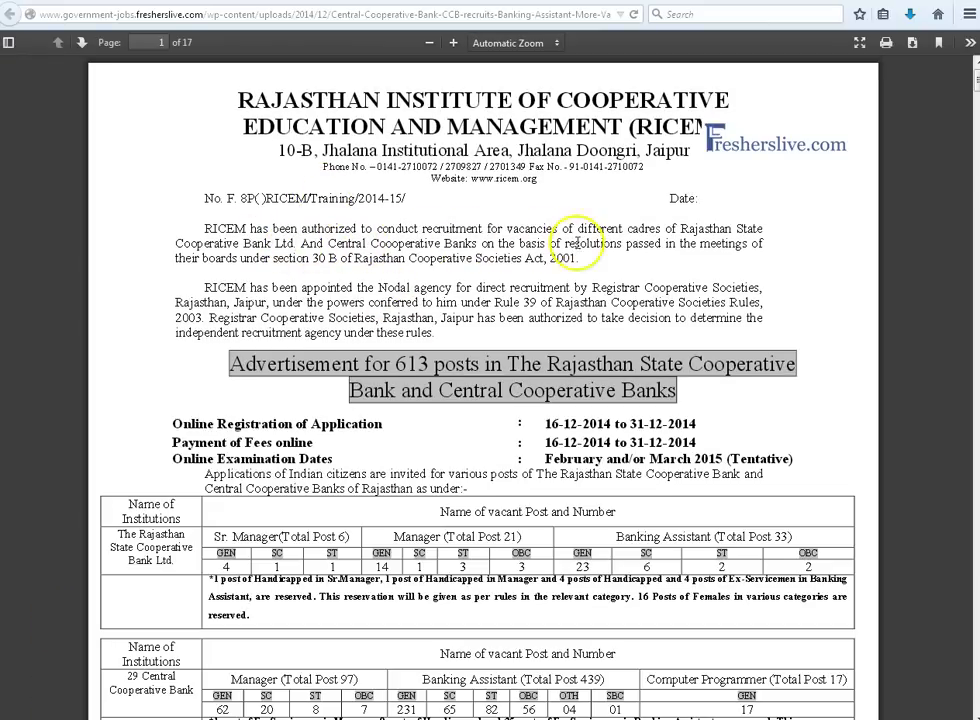
- Read page 1 of the notification and select the examination fee rows
scroll(214, 165, "down", 2)
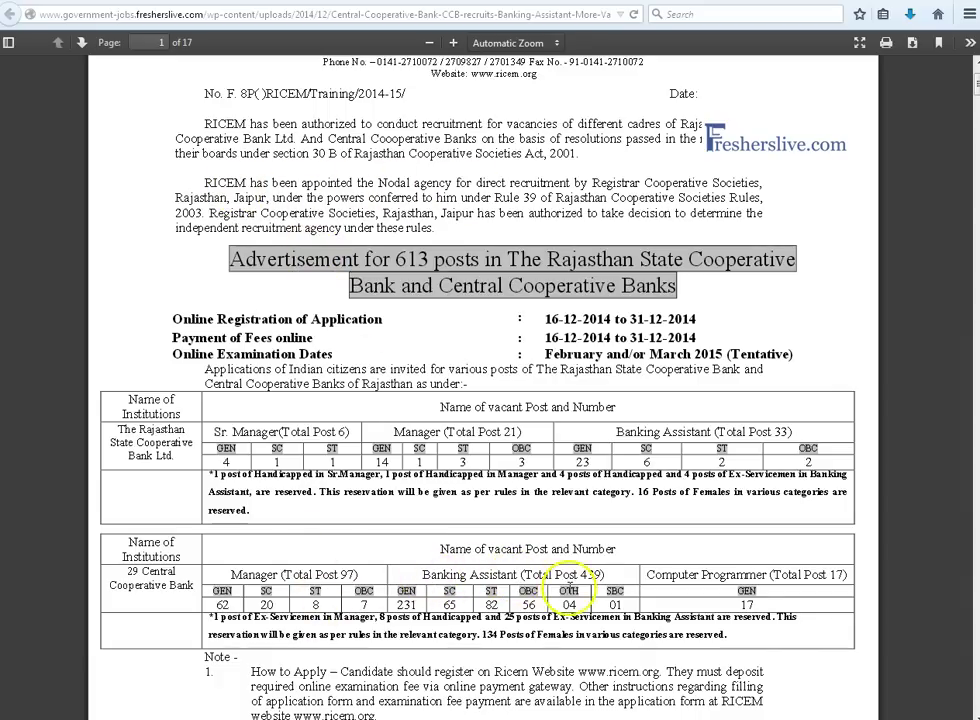
scroll(268, 197, "down", 3)
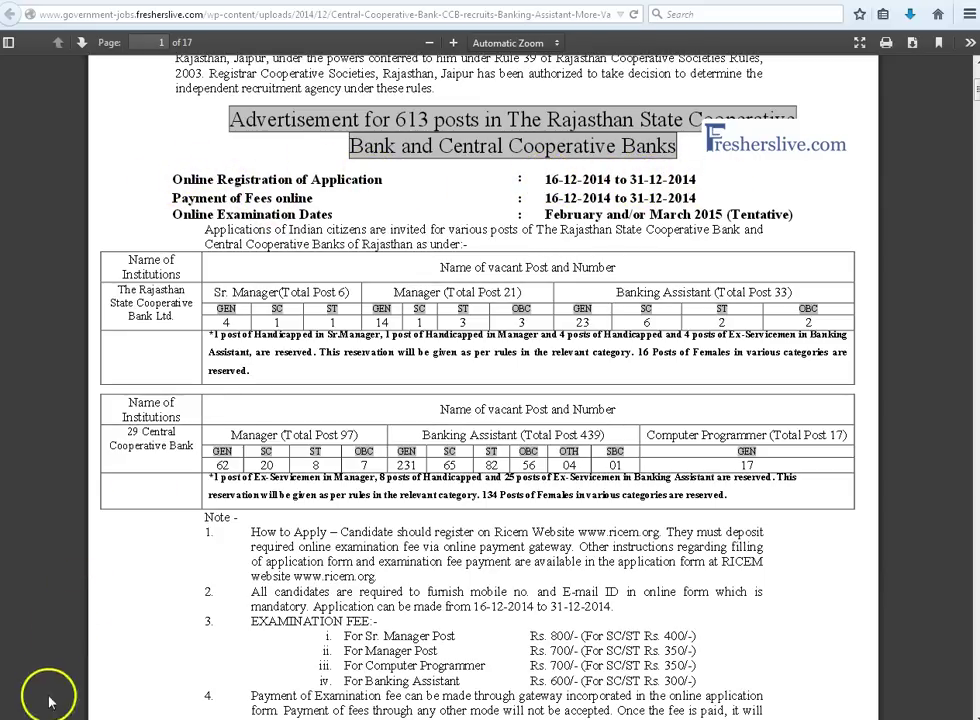
scroll(205, 313, "down", 3)
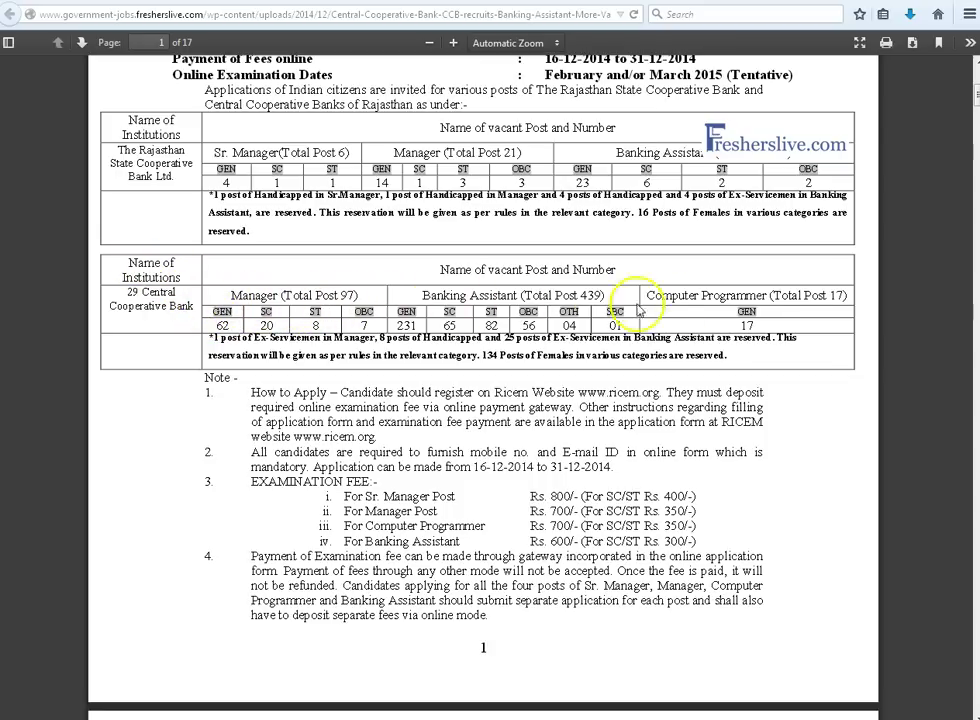
scroll(697, 541, "down", 3)
left_click_drag(697, 331, 345, 288)
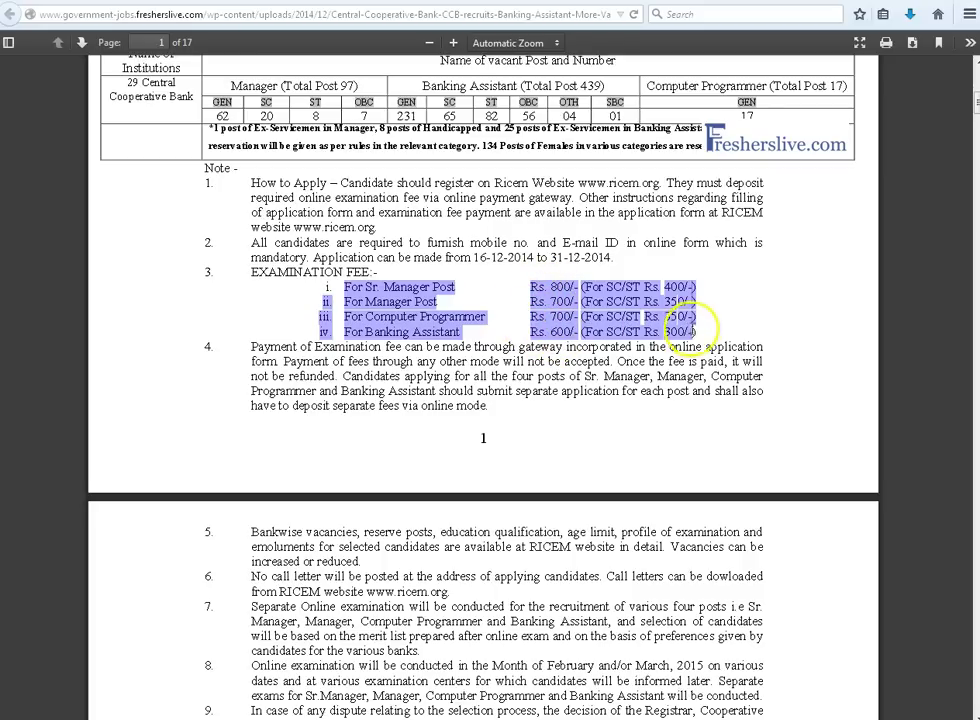
scroll(115, 543, "down", 15)
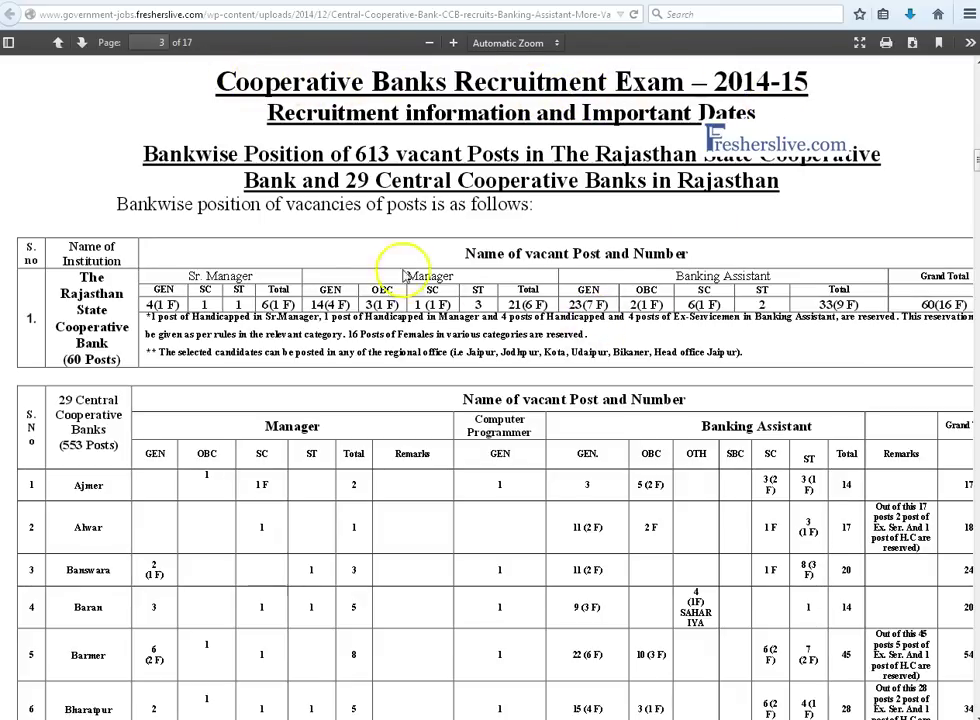
scroll(115, 480, "down", 4)
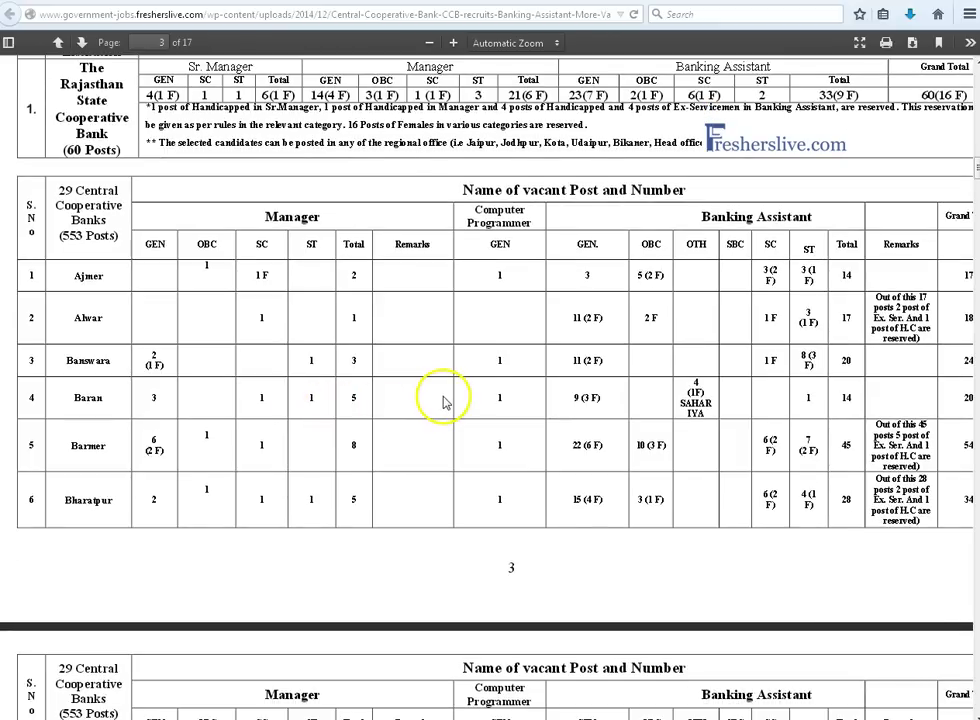
scroll(700, 425, "down", 1)
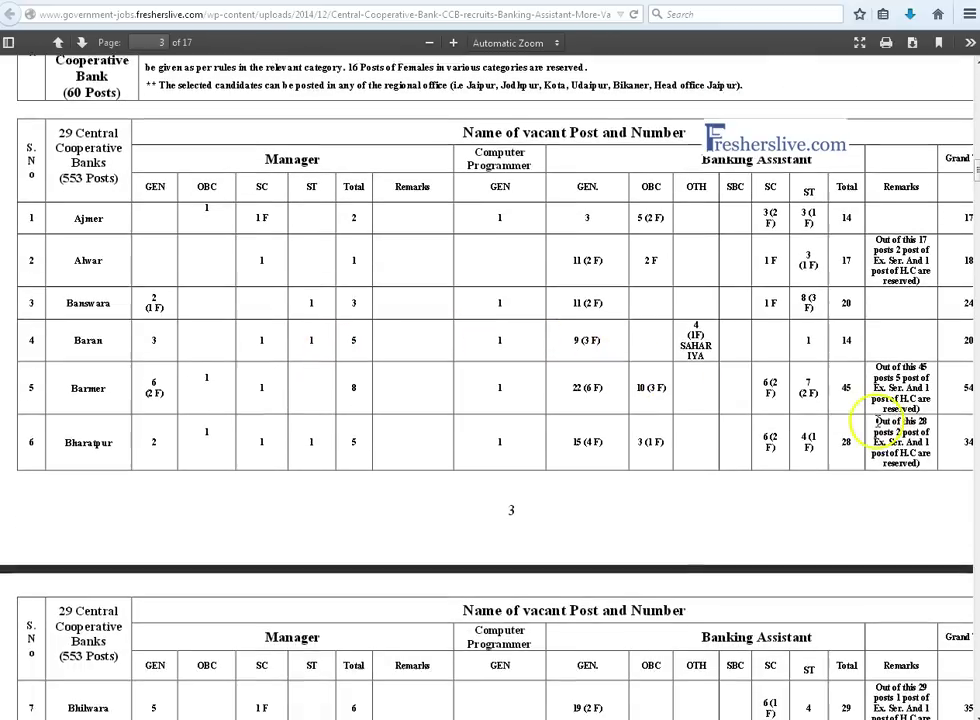
scroll(750, 422, "down", 8)
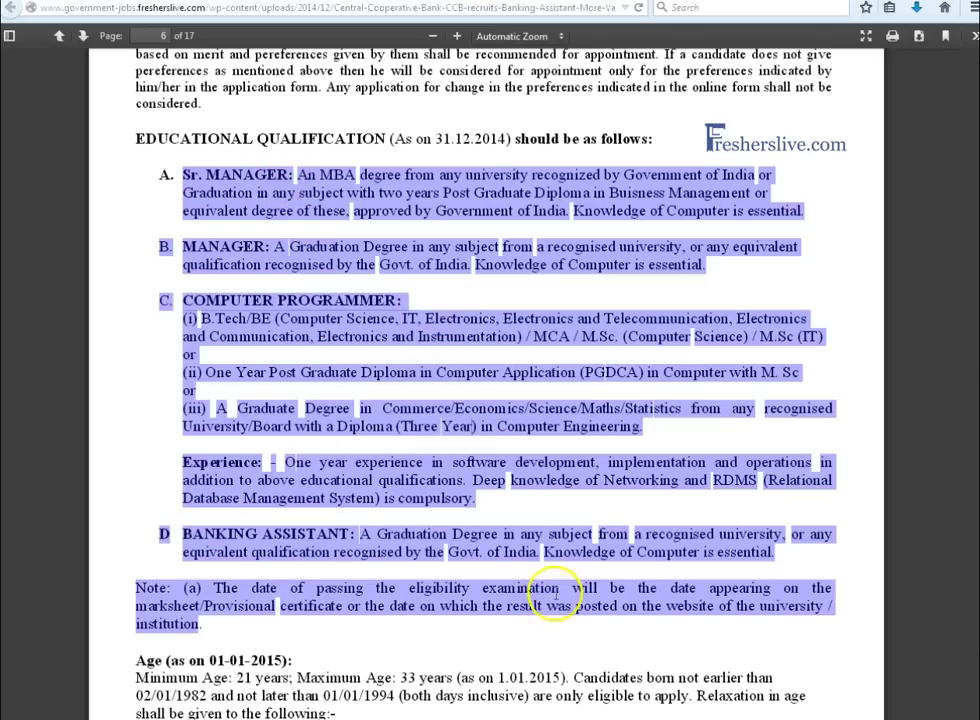
scroll(110, 95, "down", 5)
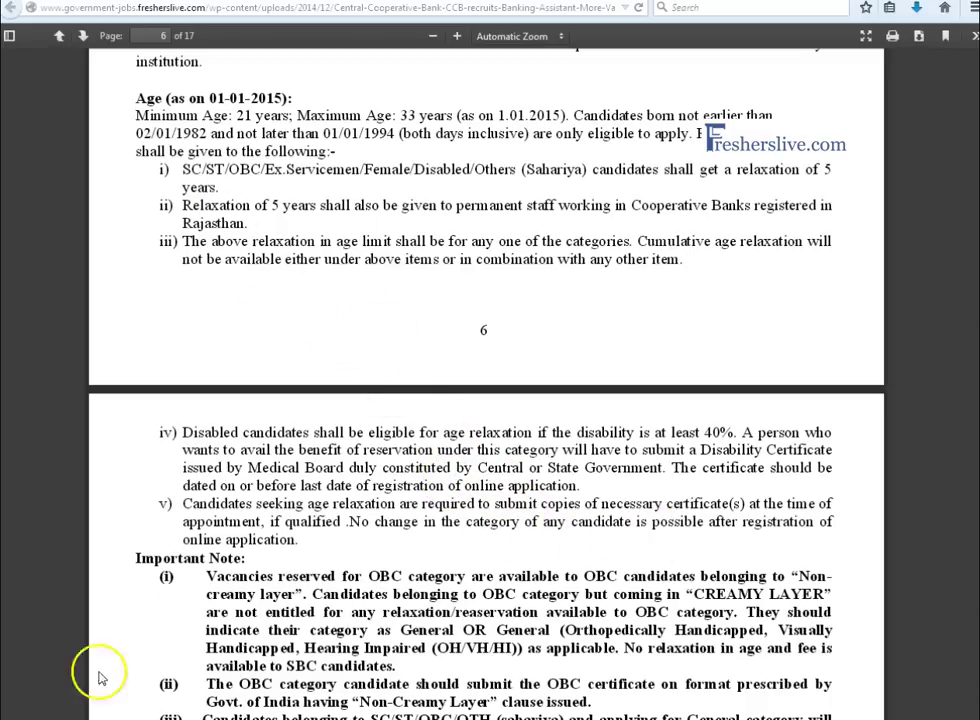
scroll(256, 182, "down", 10)
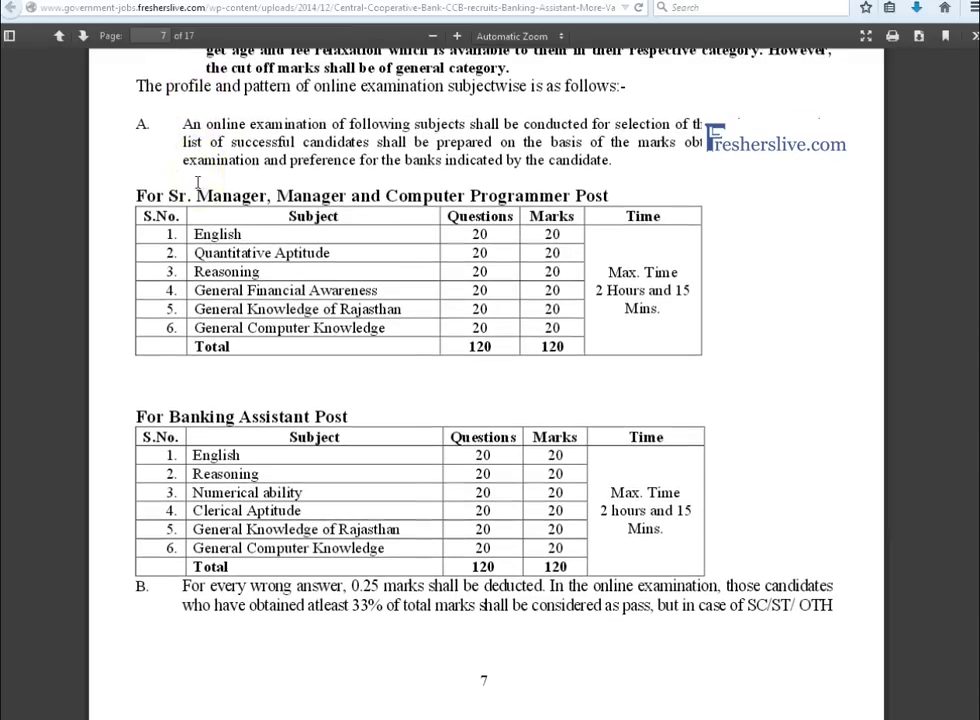
scroll(409, 346, "down", 1)
scroll(510, 387, "down", 2)
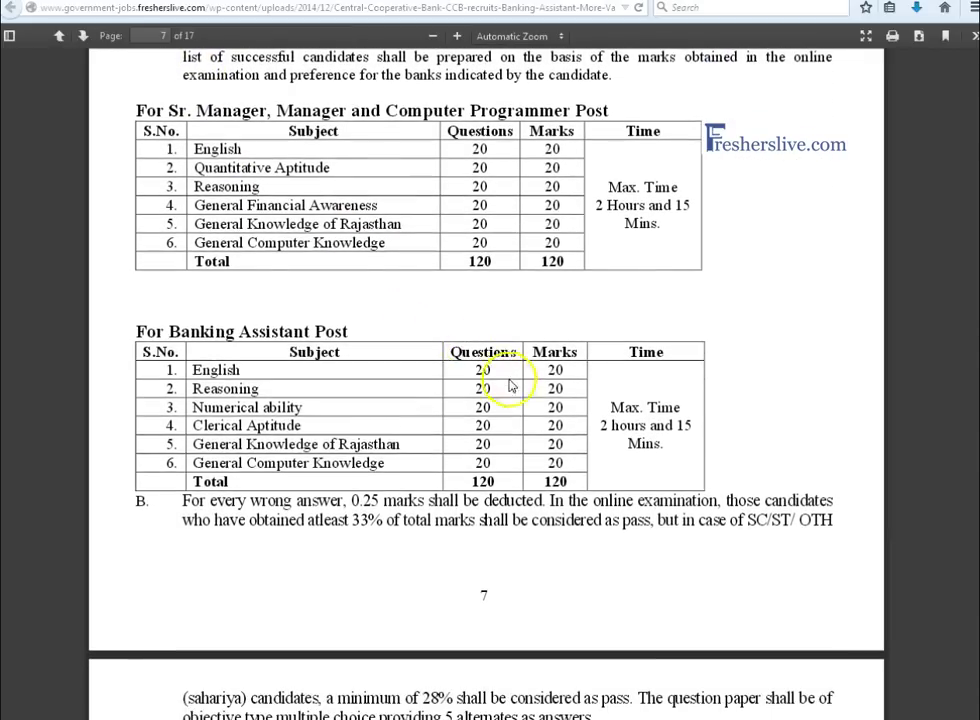
scroll(540, 408, "down", 1)
scroll(486, 400, "down", 10)
left_click_drag(723, 364, 213, 213)
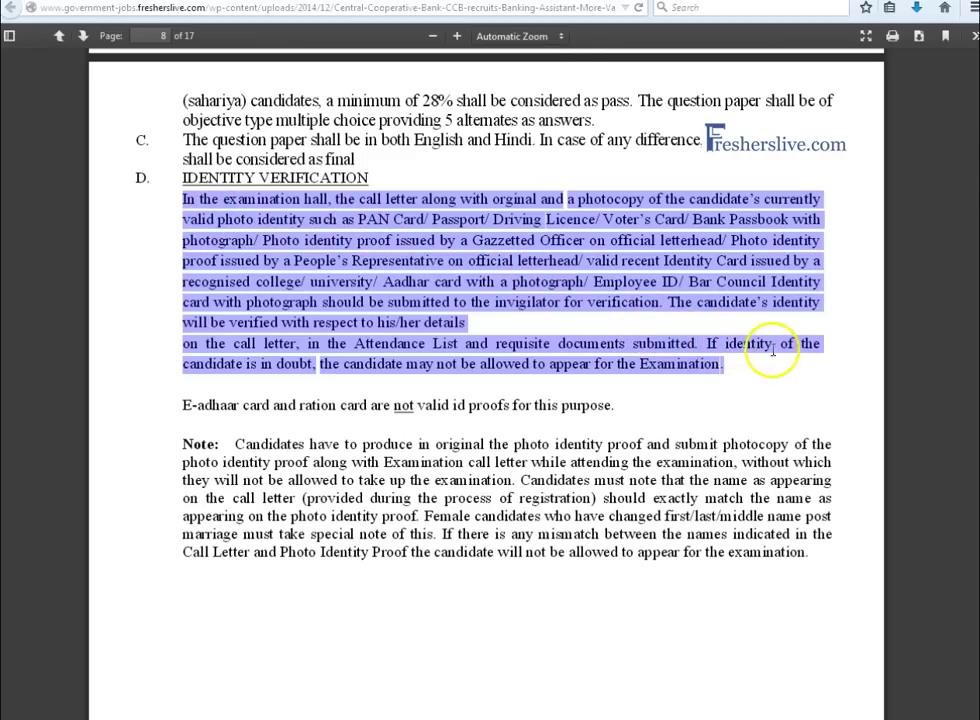
scroll(197, 193, "down", 4)
triple_click(197, 193)
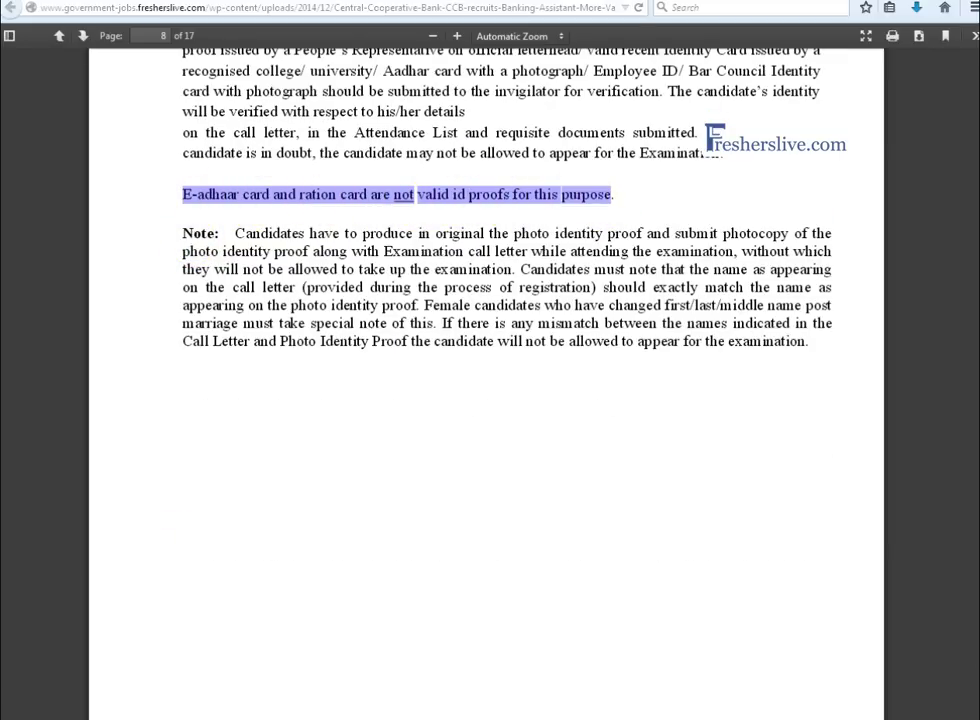
- Scroll past the page 11 exam-centre list to page 12's General Instructions
scroll(663, 200, "down", 10)
scroll(654, 199, "down", 3)
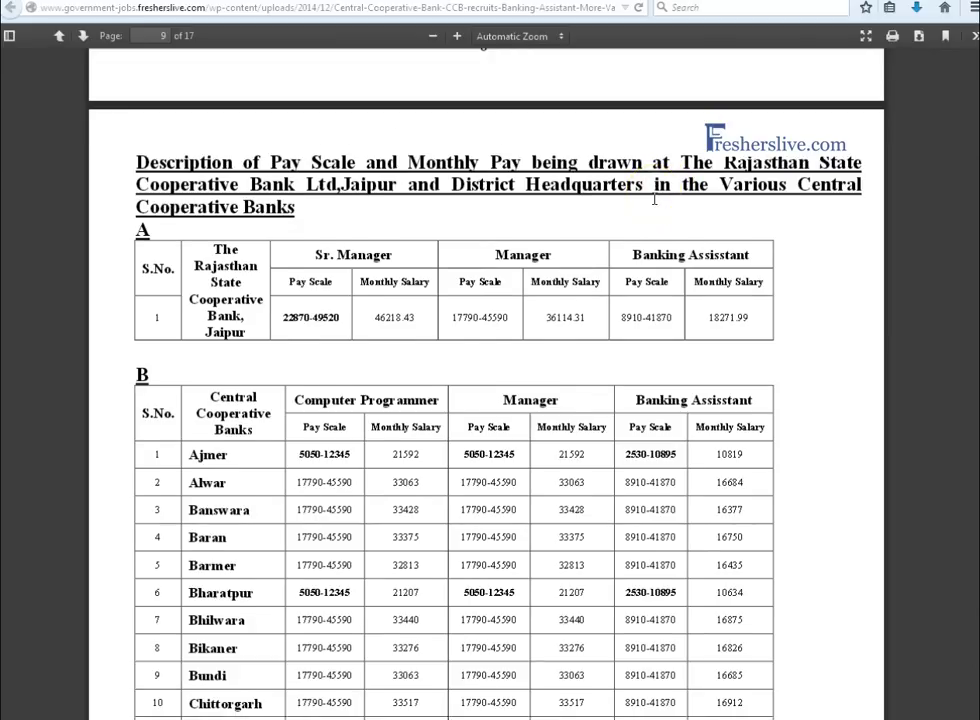
scroll(654, 199, "down", 3)
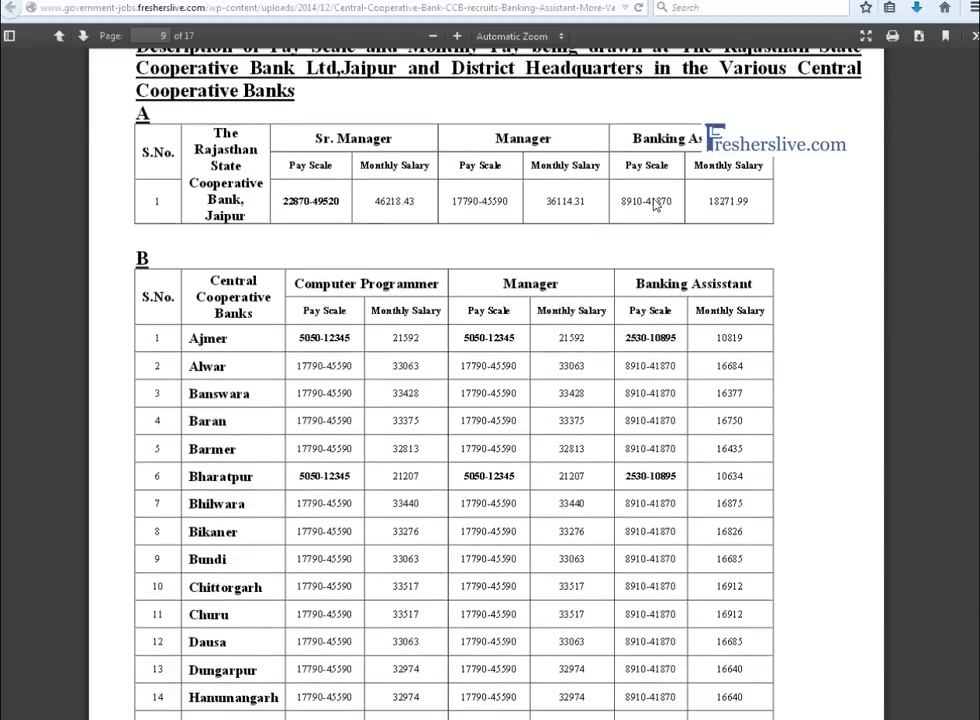
scroll(654, 199, "down", 10)
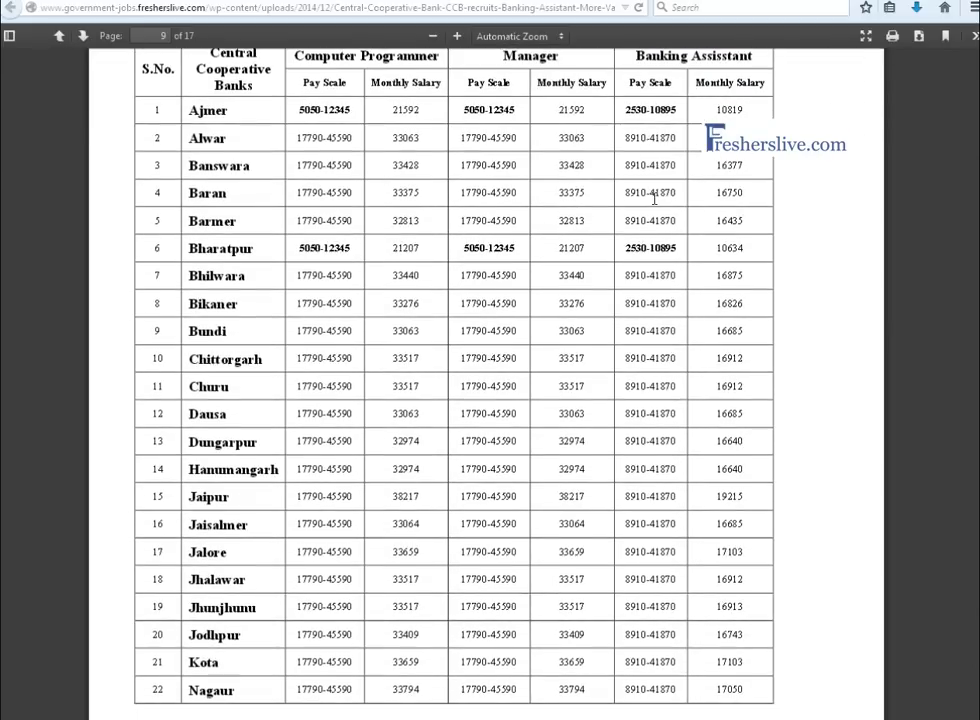
scroll(654, 199, "down", 5)
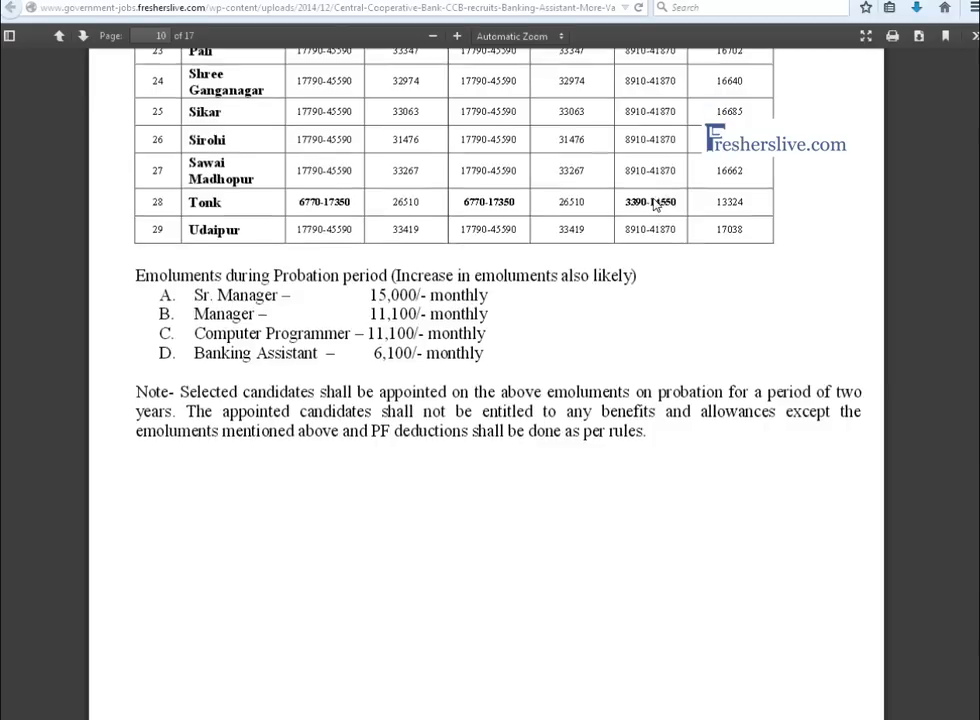
scroll(214, 133, "down", 10)
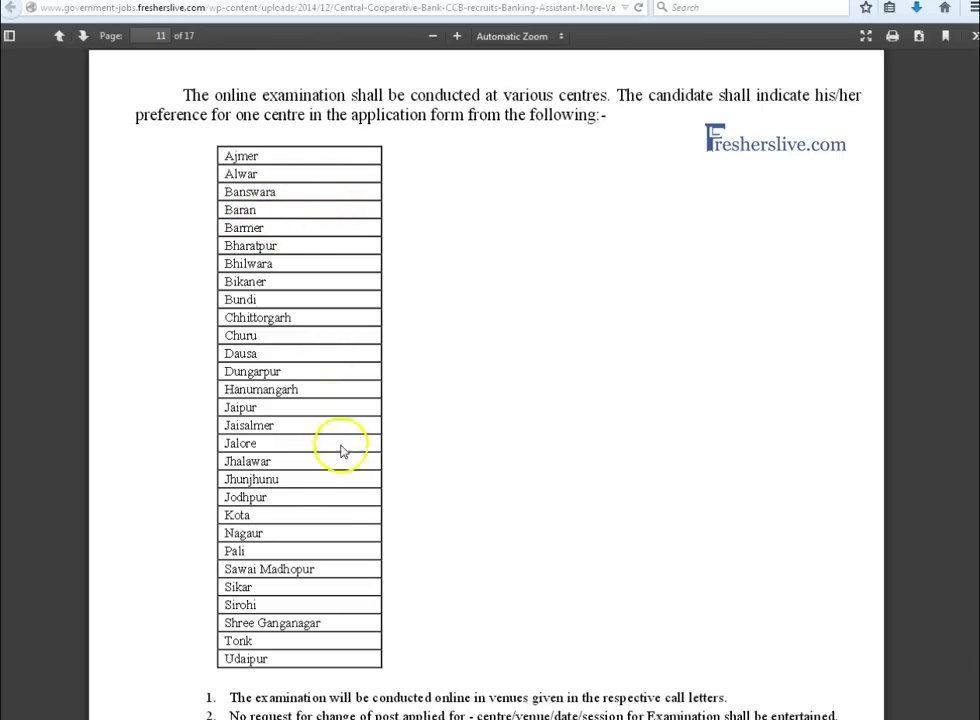
- Read through pages 12–14 down to page 15's Payment of Fees section
scroll(310, 133, "down", 15)
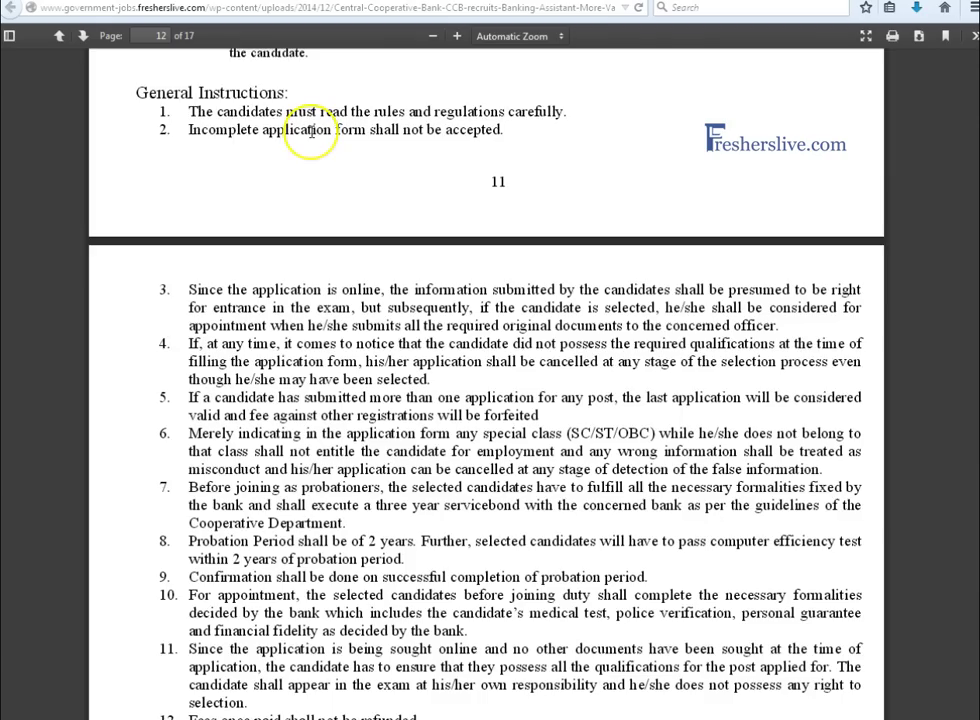
scroll(310, 131, "down", 14)
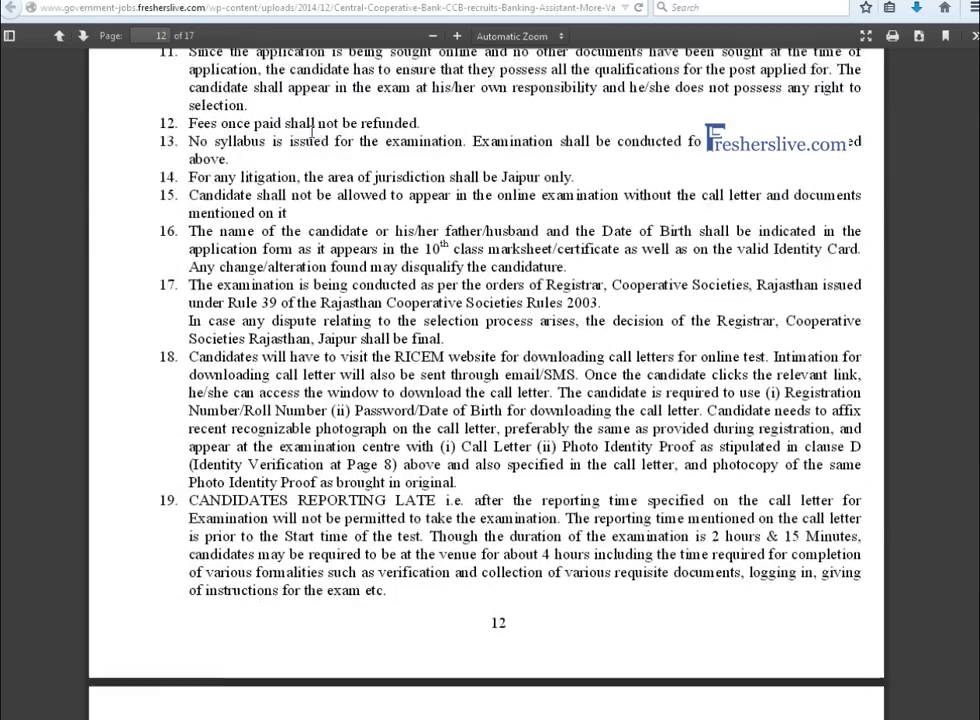
scroll(310, 131, "down", 7)
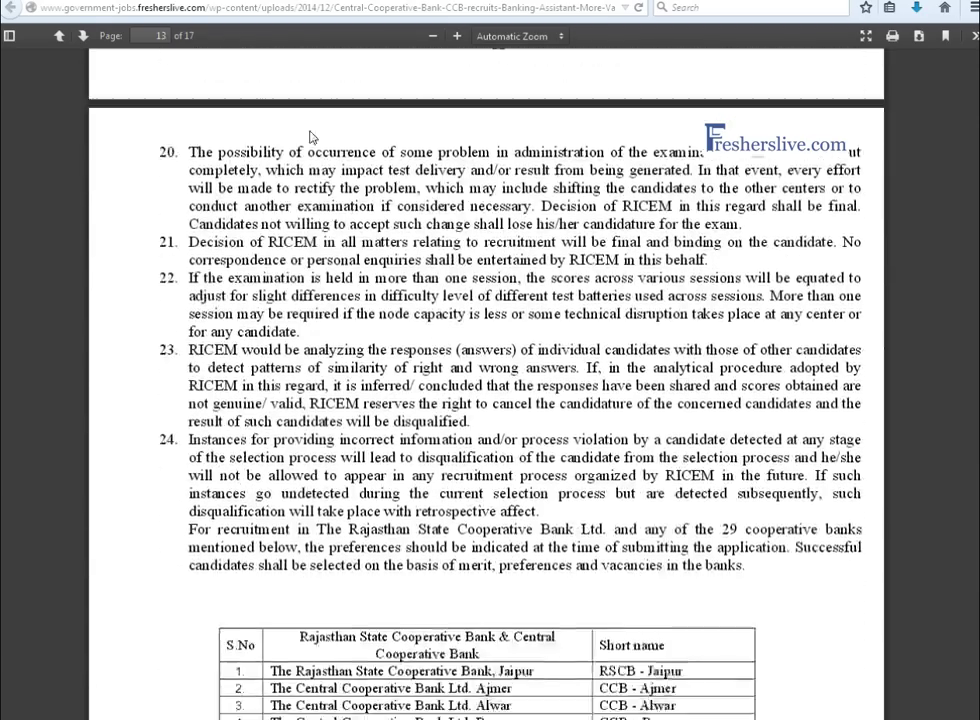
scroll(310, 131, "down", 5)
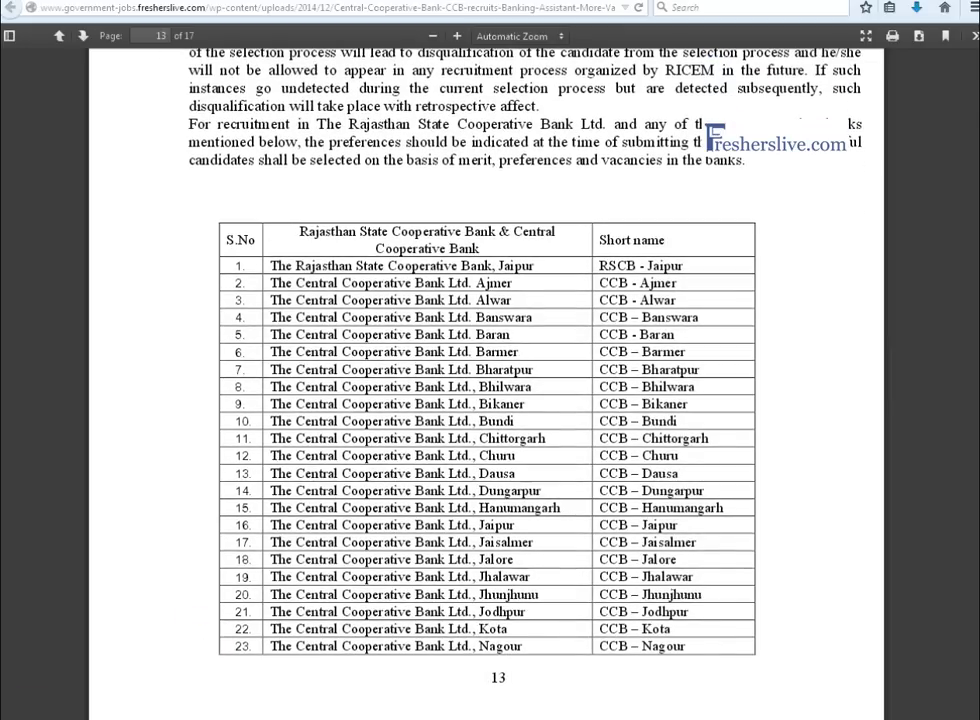
scroll(237, 282, "down", 10)
scroll(335, 415, "down", 5)
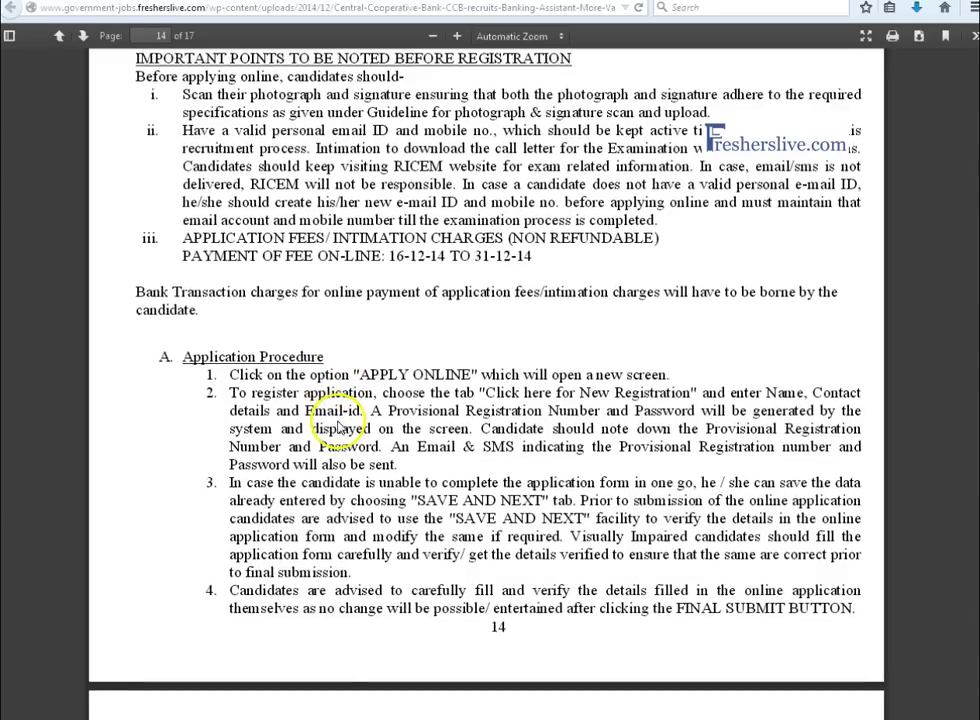
scroll(338, 421, "down", 5)
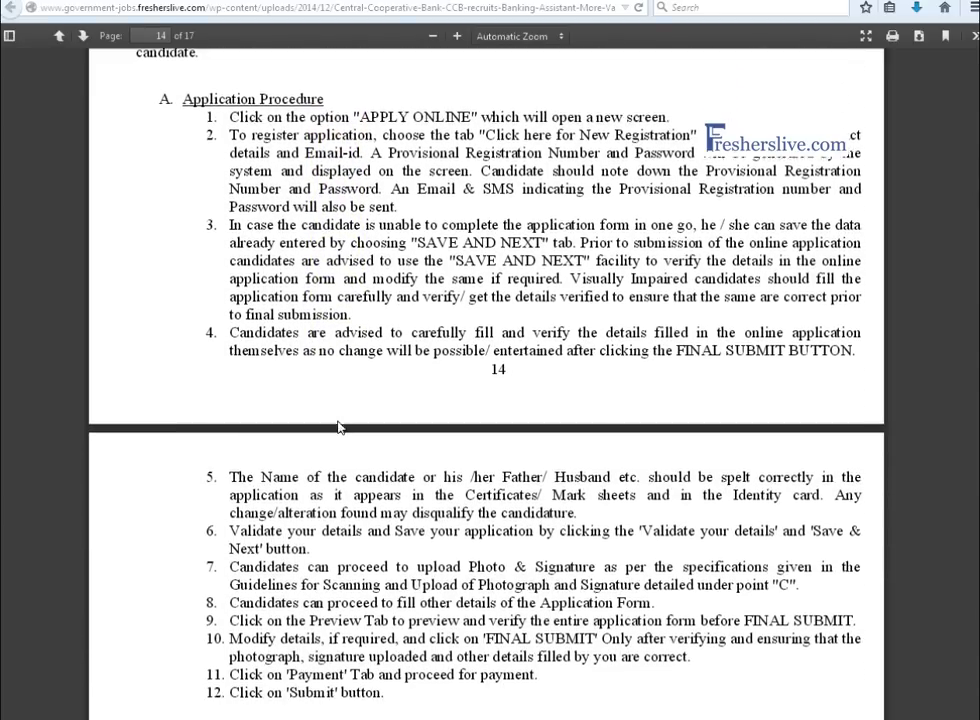
scroll(338, 421, "down", 3)
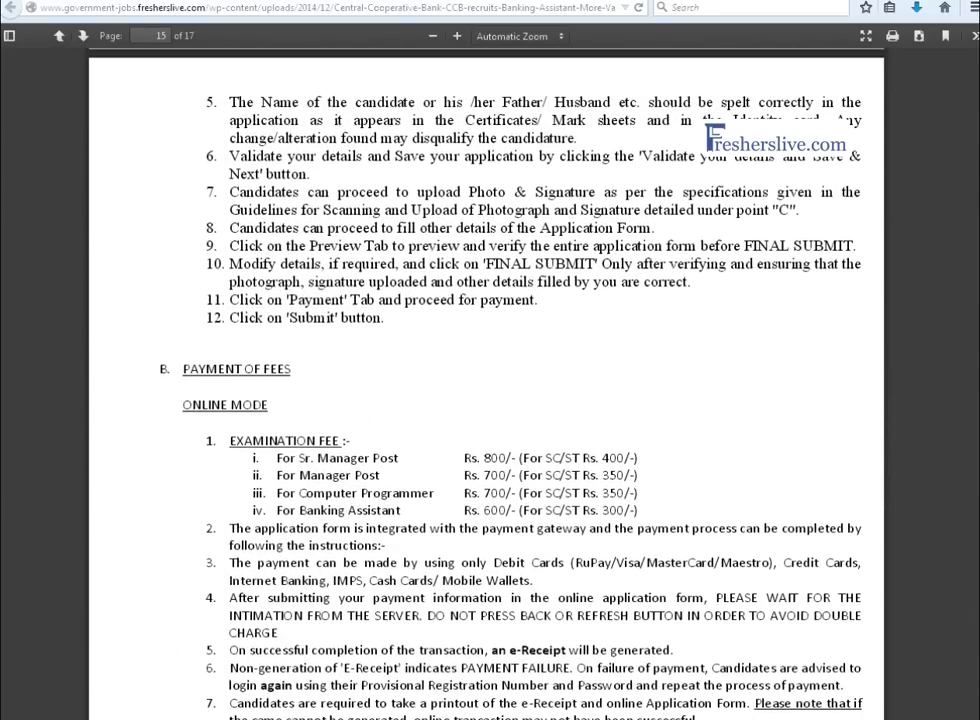
- Highlight payment instructions 4 and 5 about waiting after submission and the e-Receipt
scroll(339, 409, "down", 5)
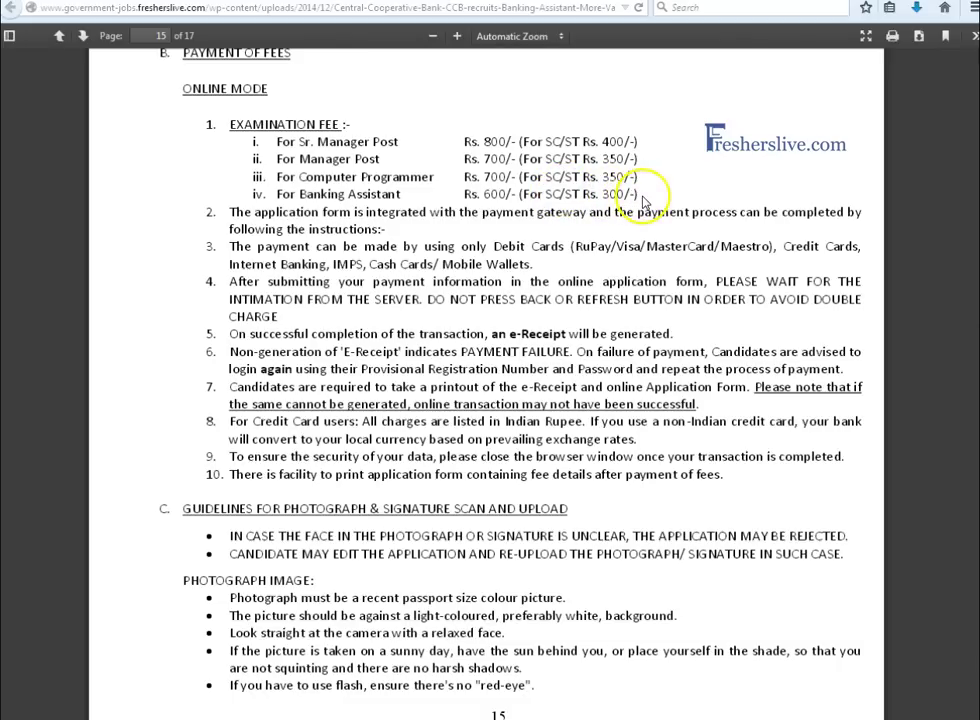
scroll(258, 270, "down", 1)
triple_click(258, 205)
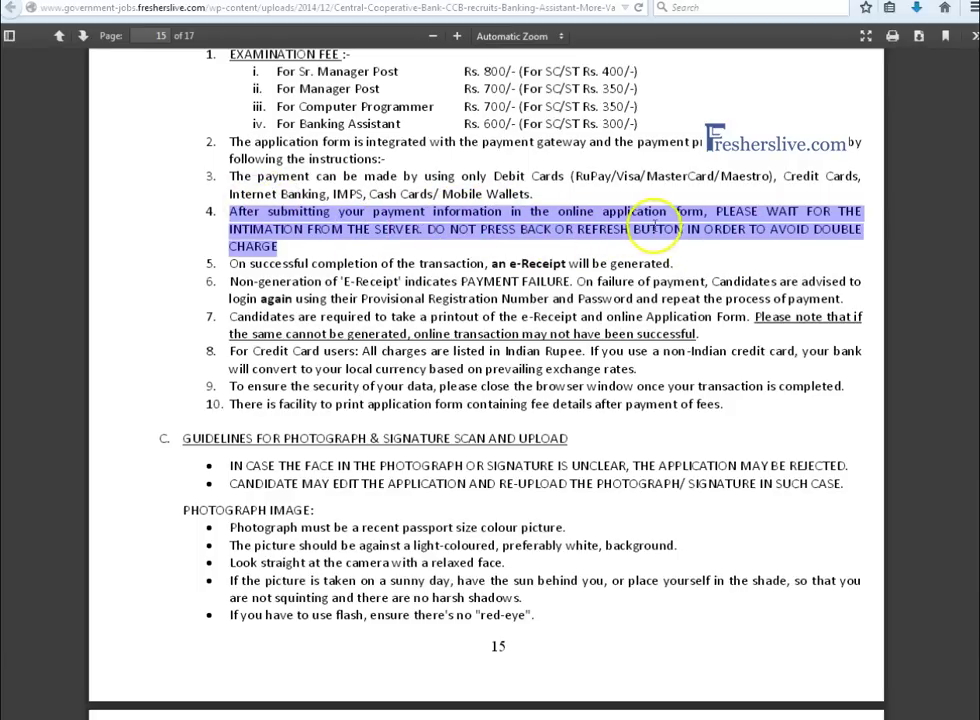
left_click_drag(672, 263, 243, 280)
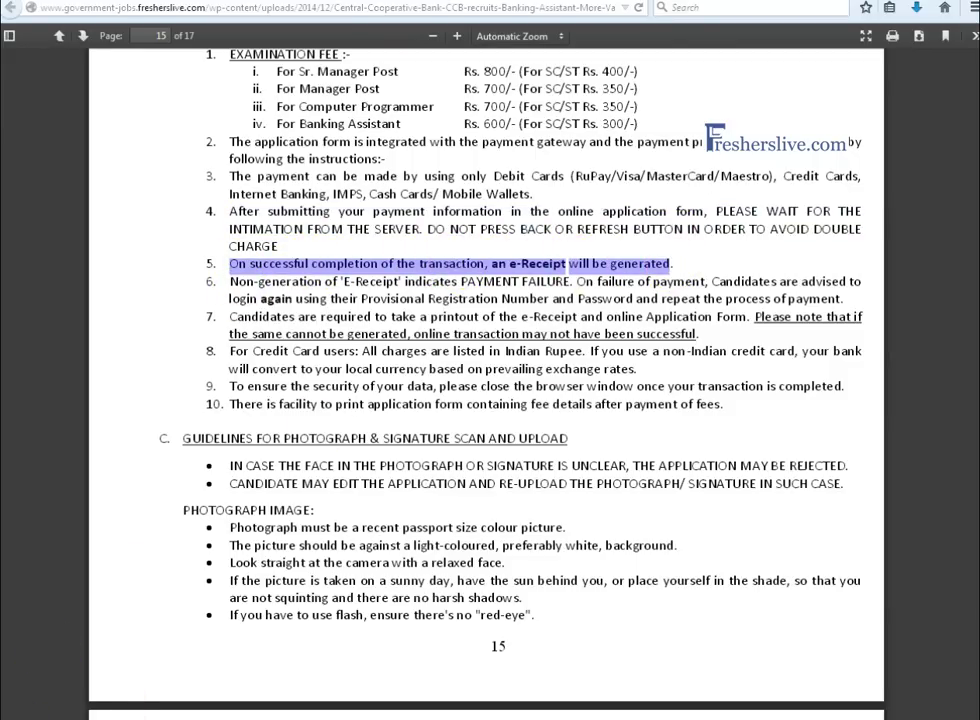
- Scroll to the end of page 17, past the misconduct rules and help line number
scroll(203, 160, "down", 5)
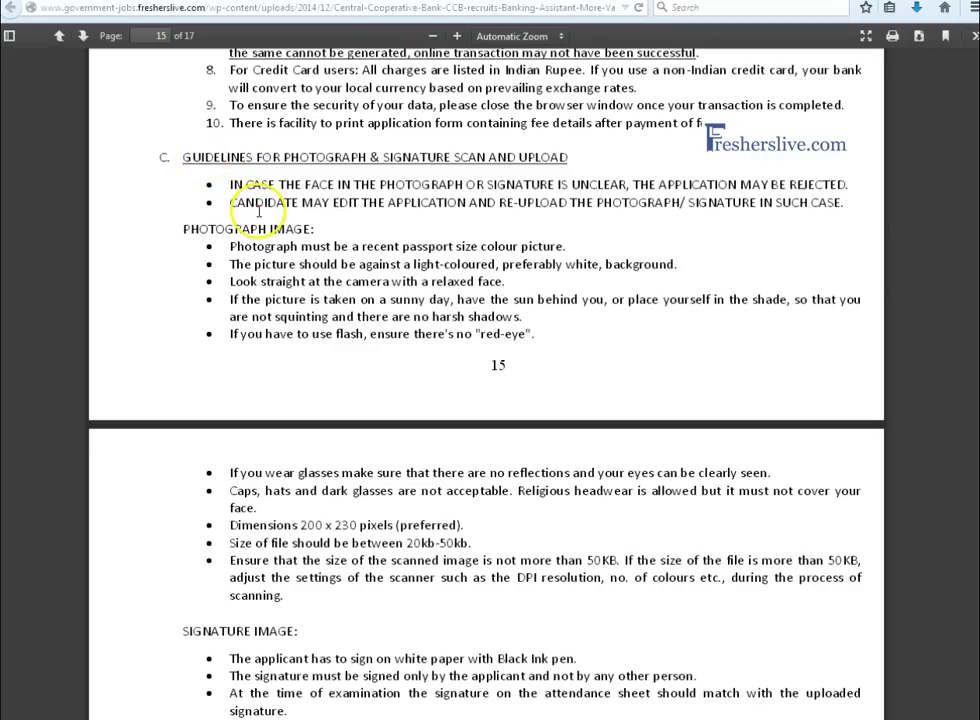
scroll(401, 358, "down", 3)
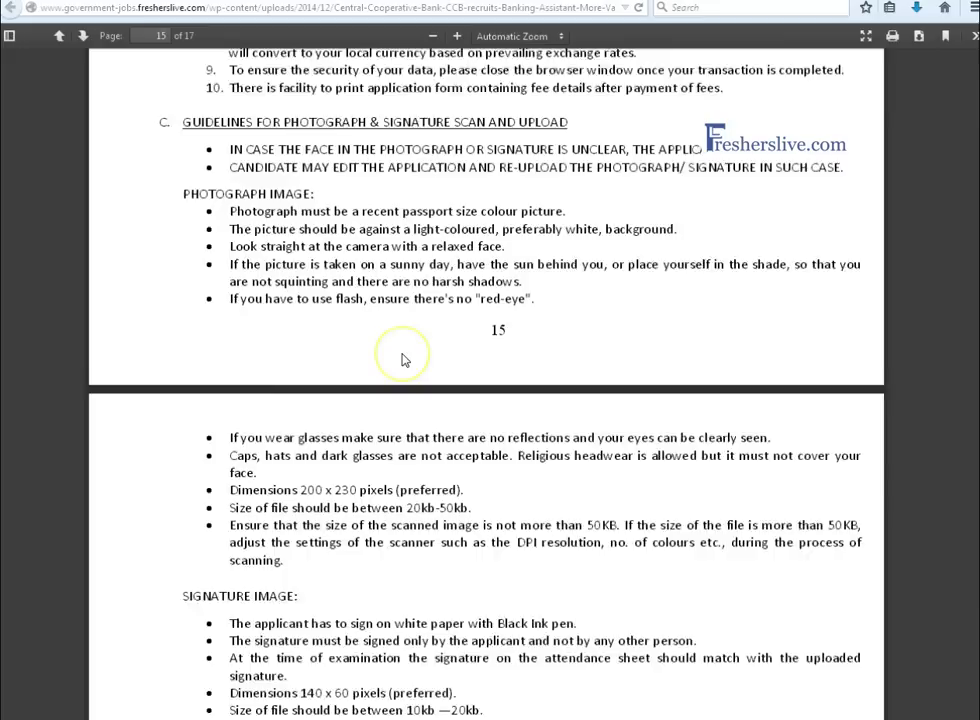
scroll(403, 360, "down", 8)
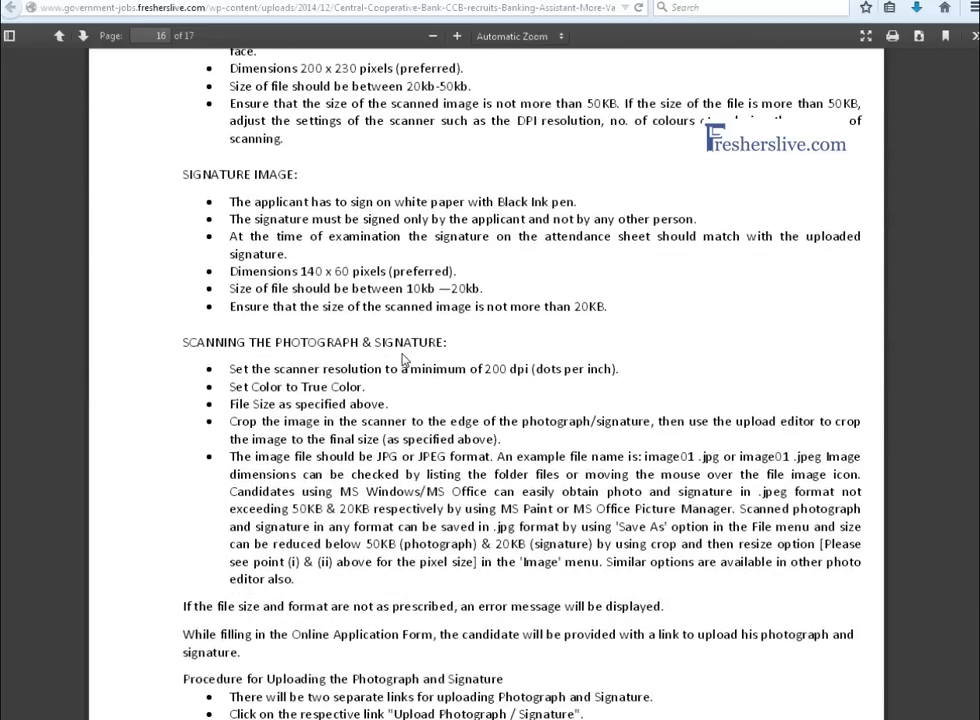
scroll(233, 205, "down", 8)
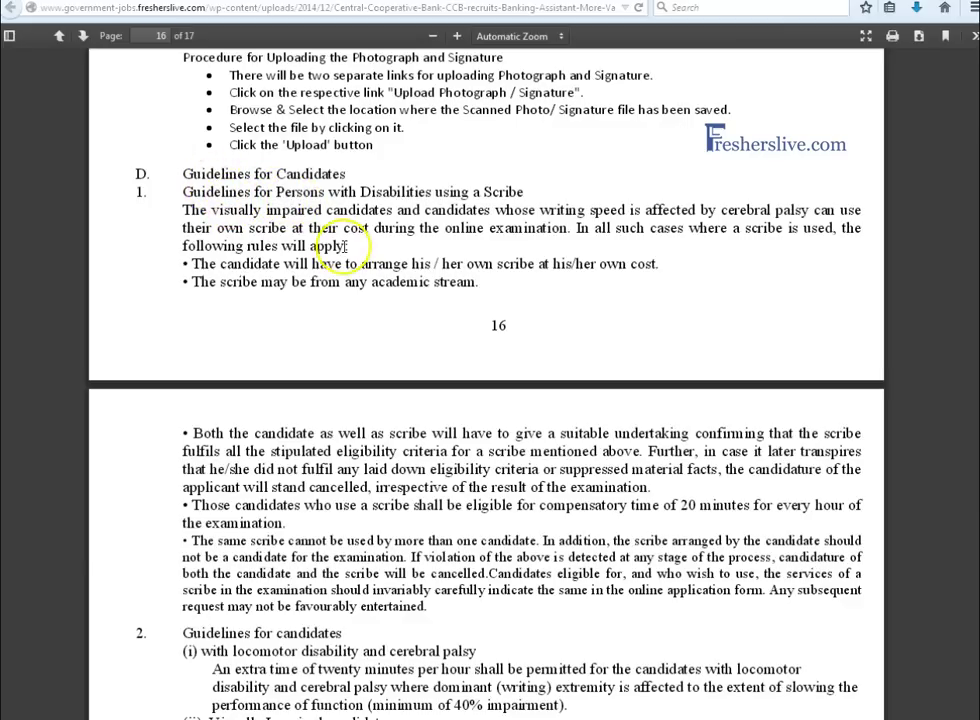
scroll(344, 246, "down", 5)
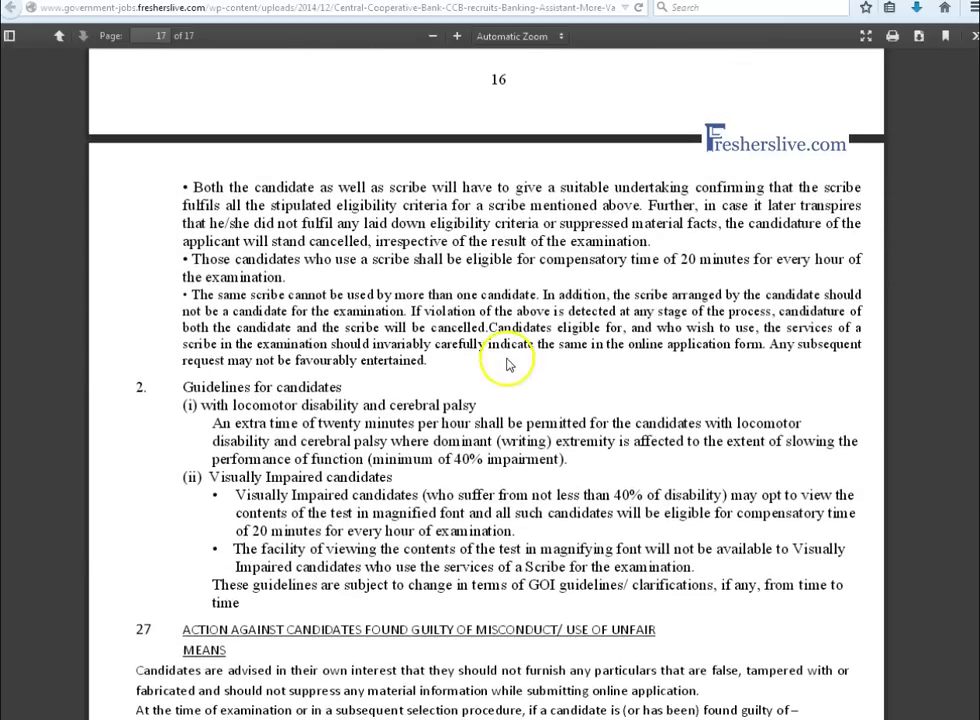
scroll(197, 240, "down", 7)
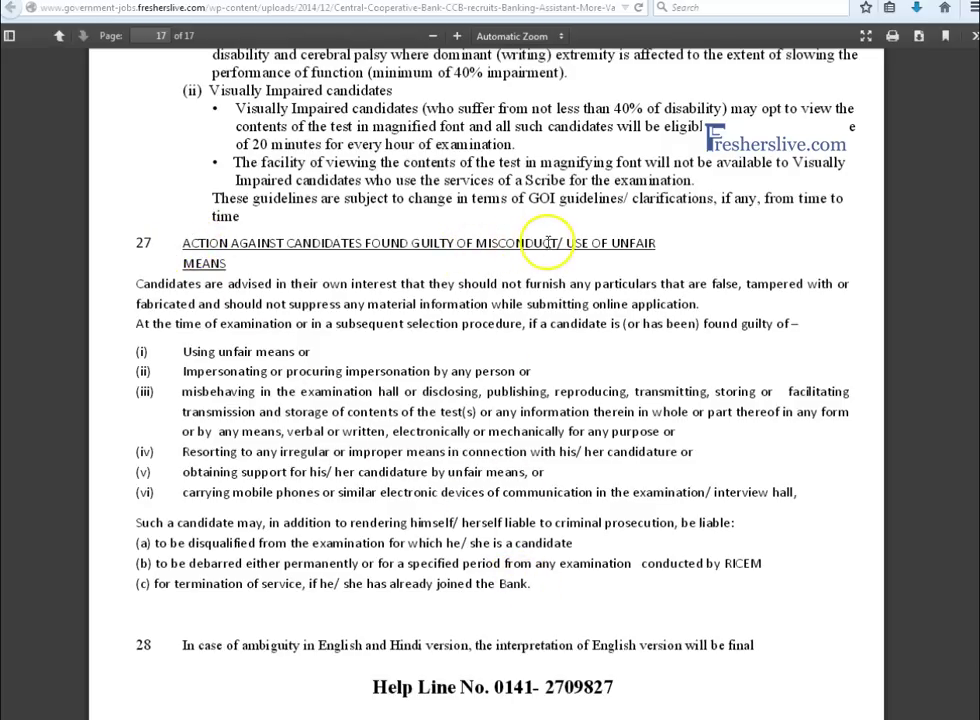
scroll(302, 212, "down", 1)
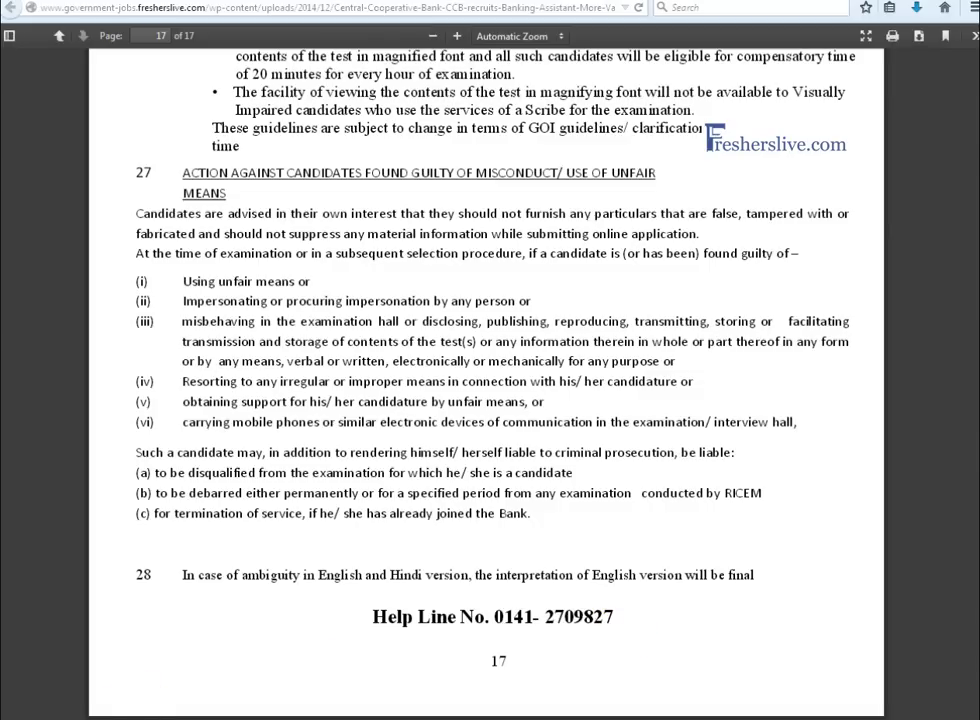
- Return to the Fresherslive job page and follow its 'Click here to apply' link
left_click(10, 7)
scroll(430, 385, "down", 10)
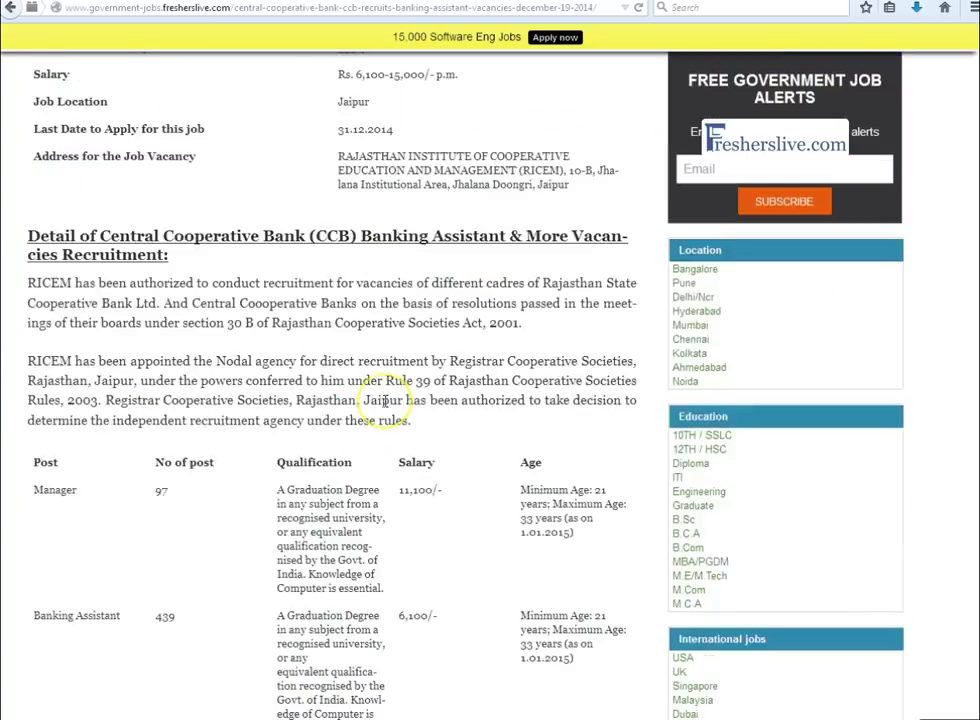
scroll(385, 400, "down", 20)
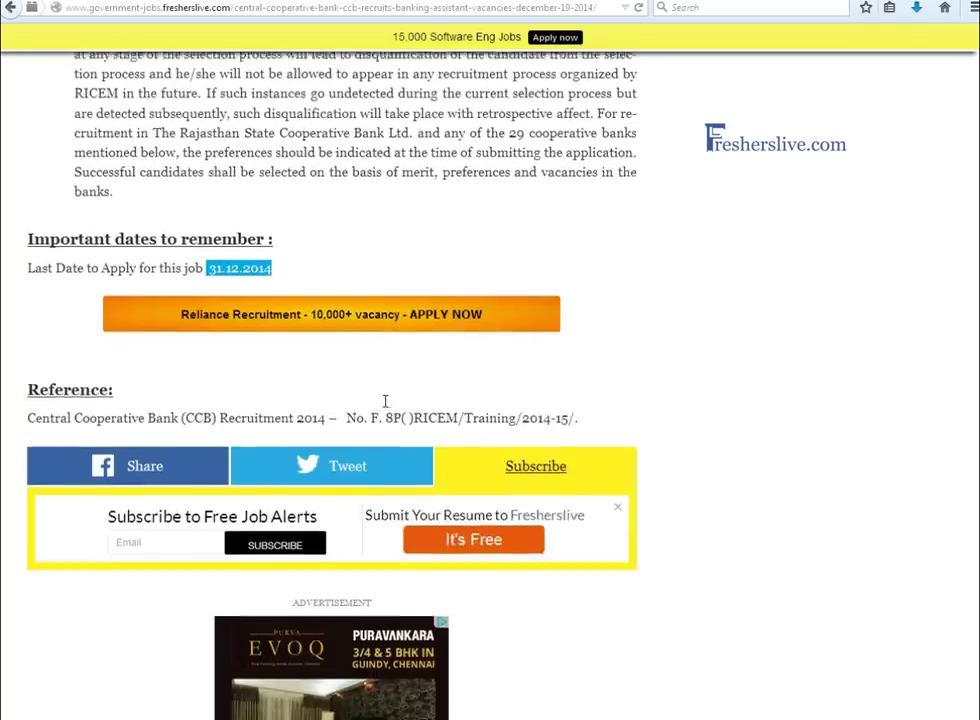
scroll(385, 405, "up", 3)
scroll(387, 409, "down", 6)
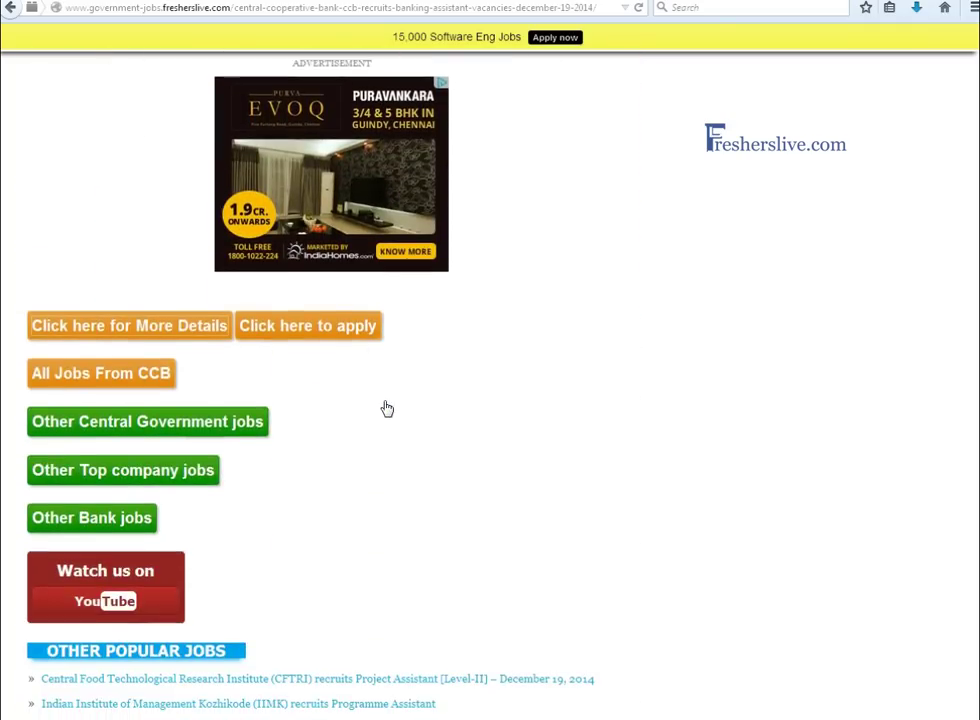
left_click(314, 331)
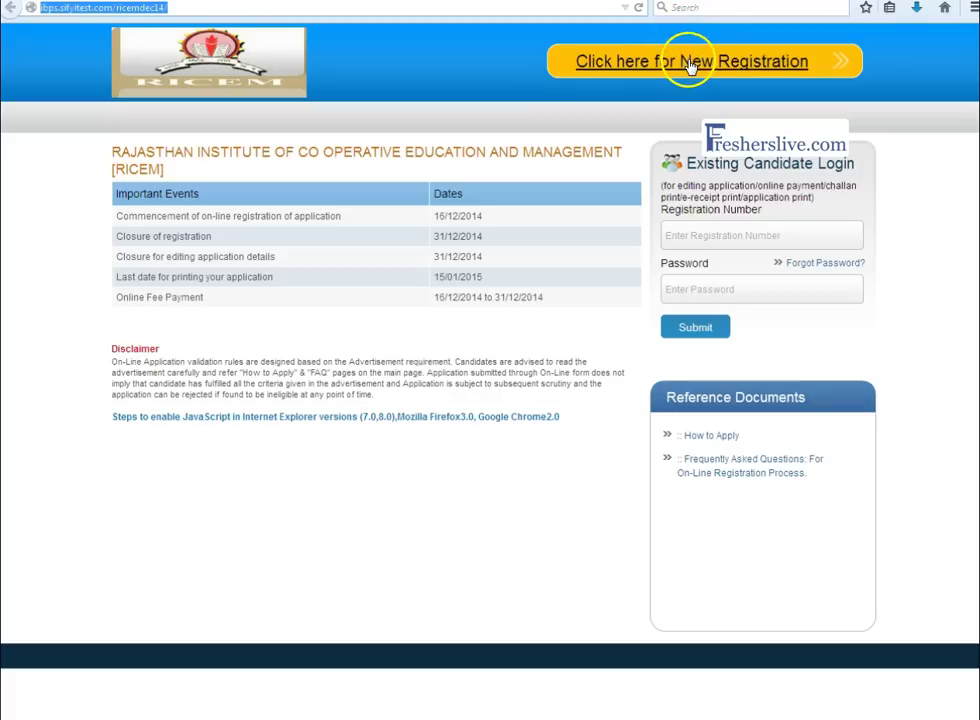
- Start a new candidate registration and save the basic details, confirming they are correct
left_click(770, 64)
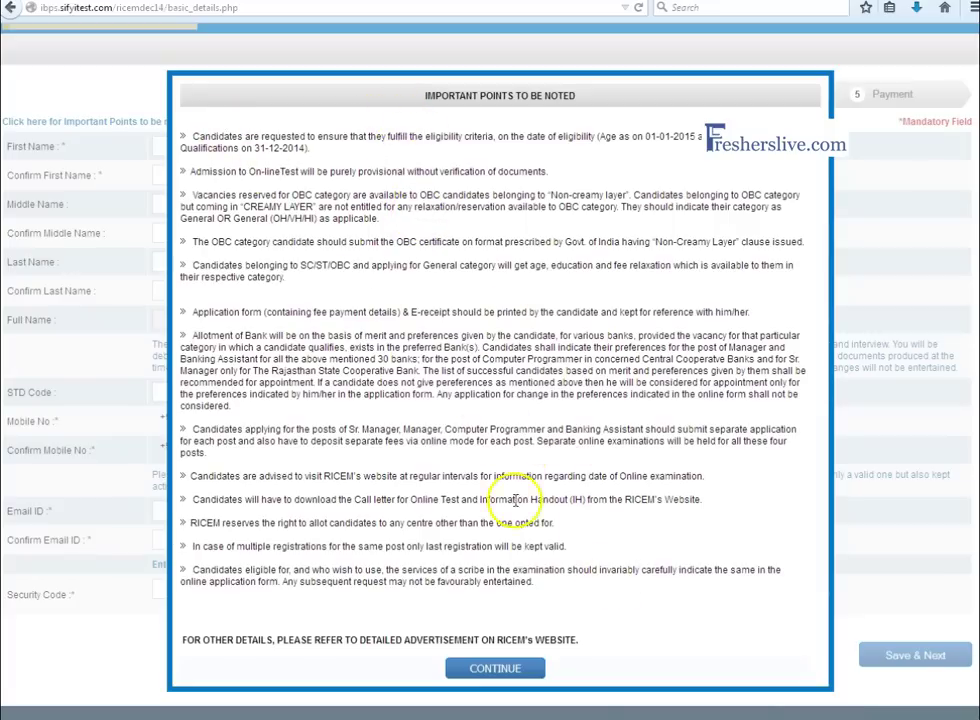
left_click(496, 668)
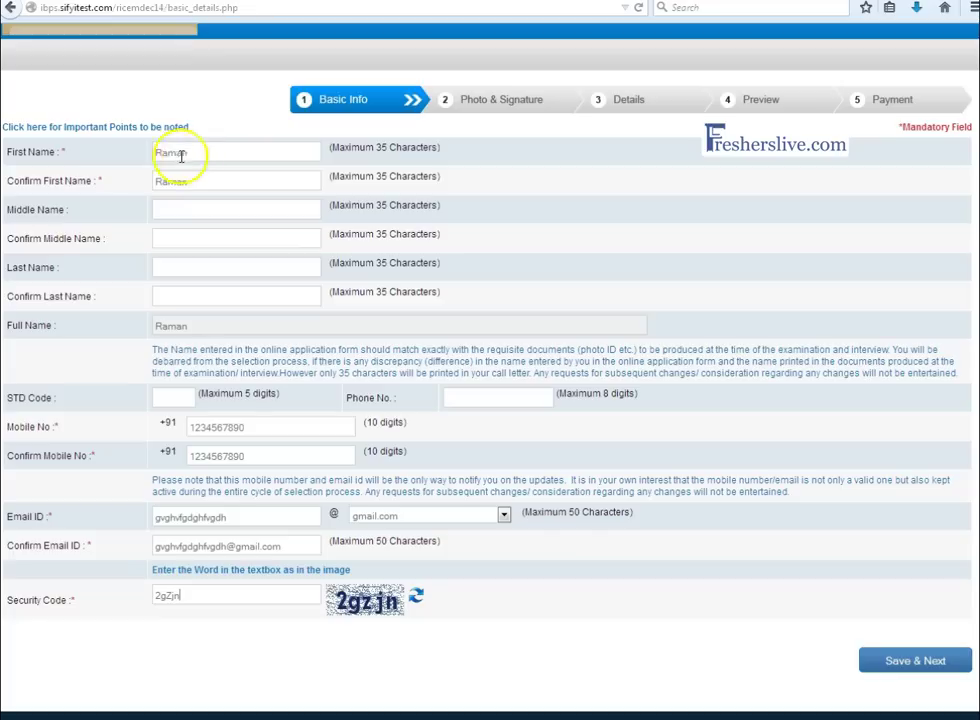
left_click(165, 182)
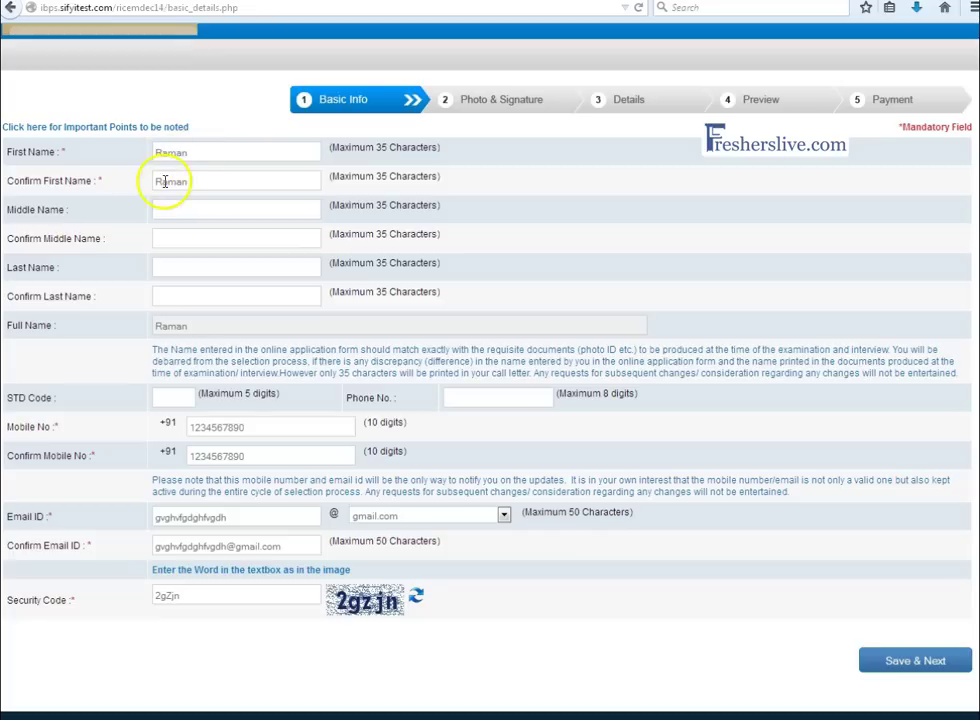
left_click(905, 665)
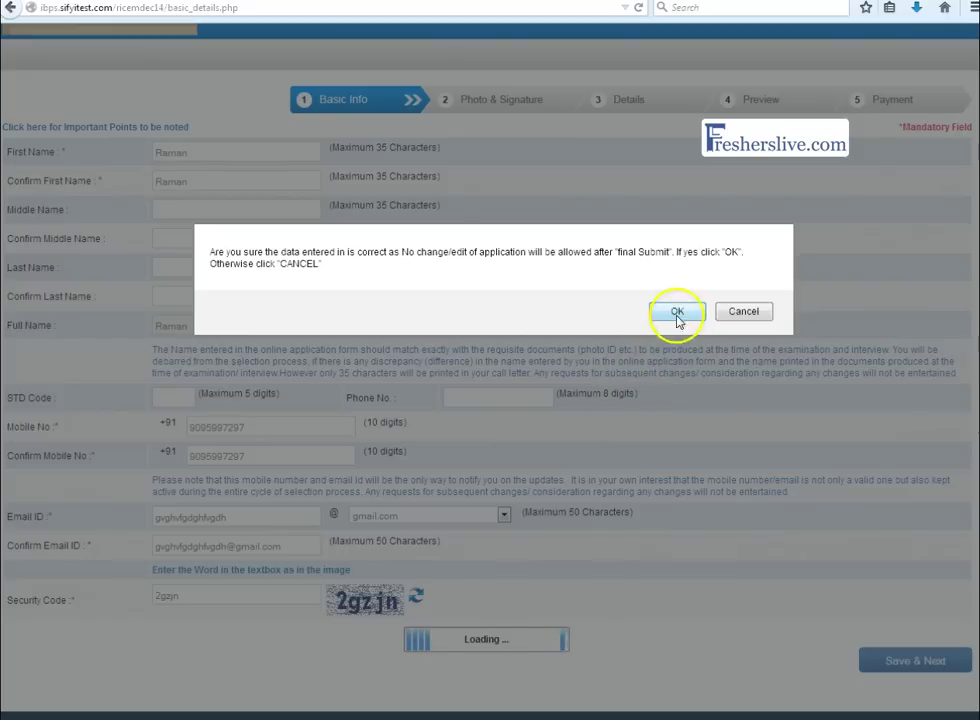
left_click(678, 313)
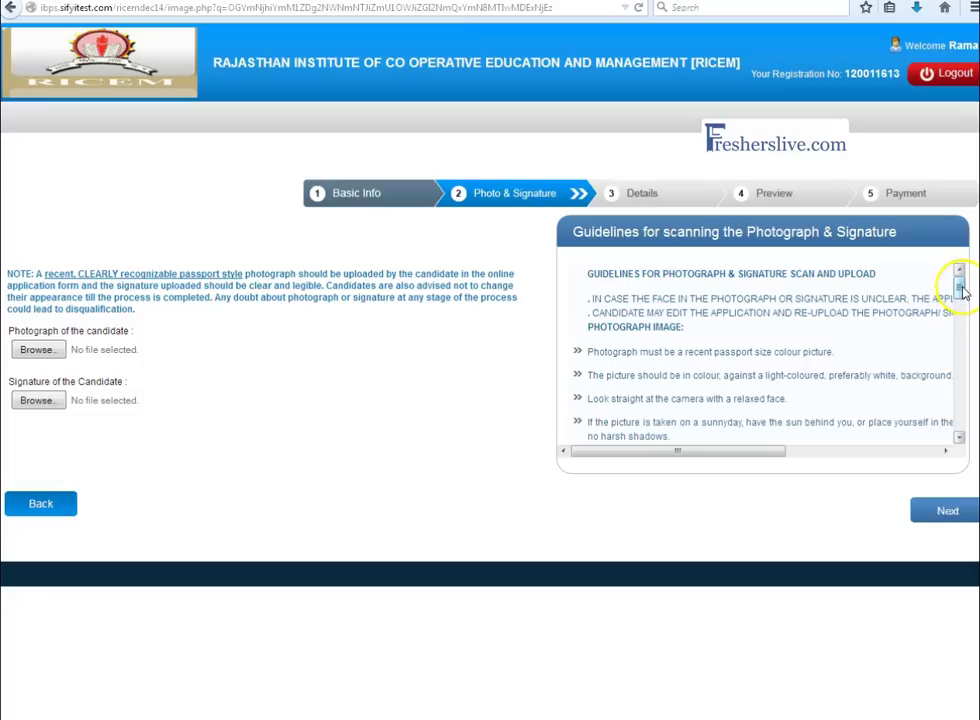
- Upload the photograph passport_photos_outline.jpg and the signature image
left_click_drag(960, 290, 961, 418)
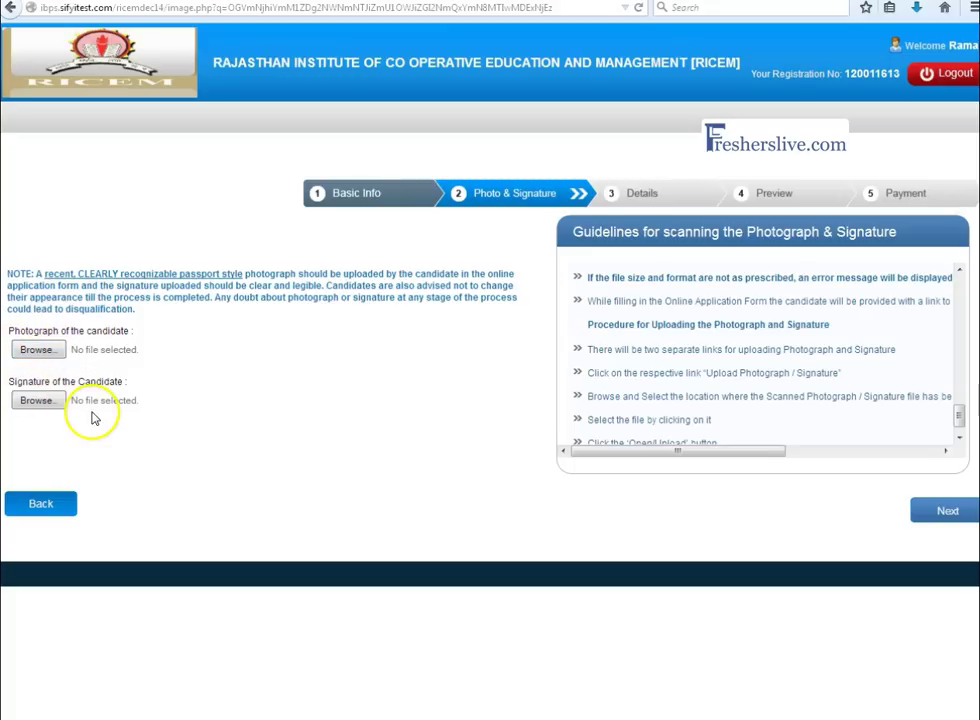
left_click(37, 350)
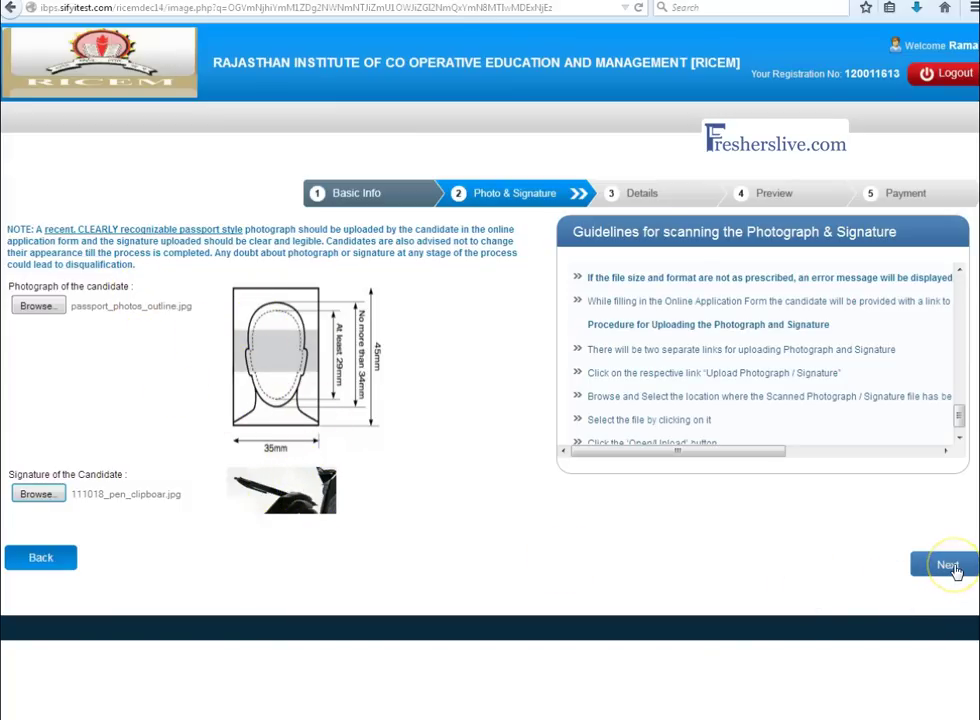
left_click(947, 566)
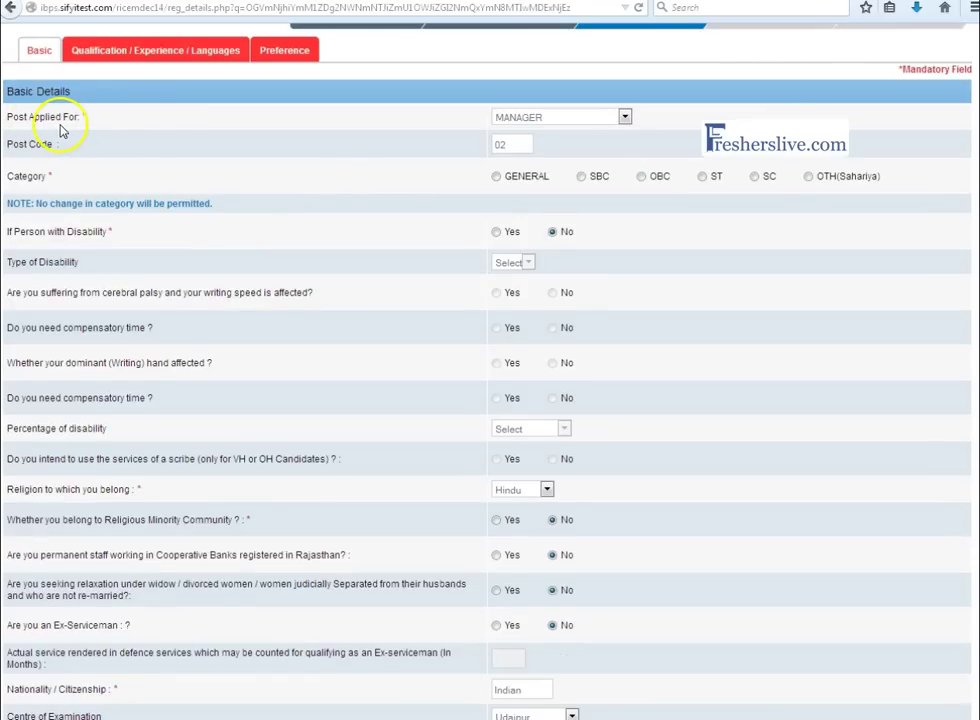
- Review the Basic Details entries and save them, retrying after the errors warning
scroll(535, 213, "down", 1)
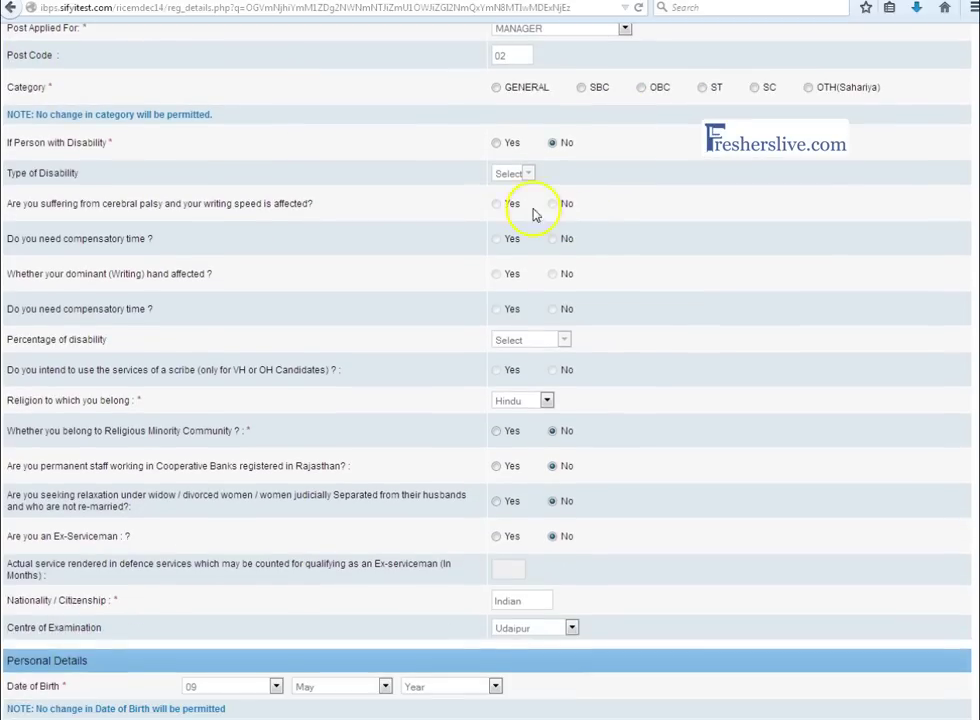
scroll(538, 277, "down", 3)
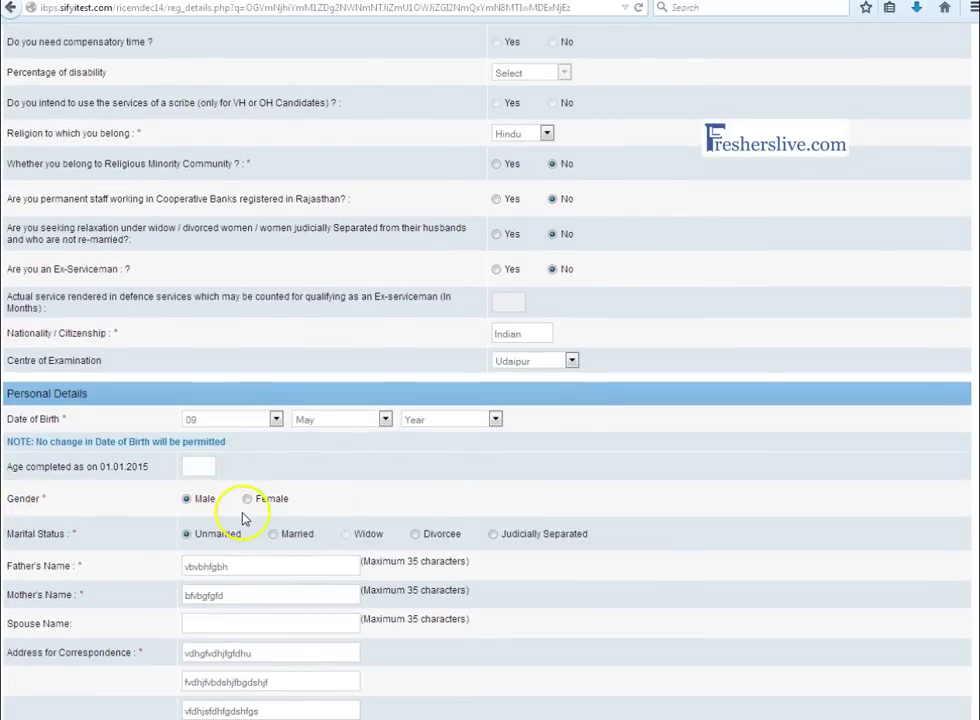
scroll(407, 533, "down", 3)
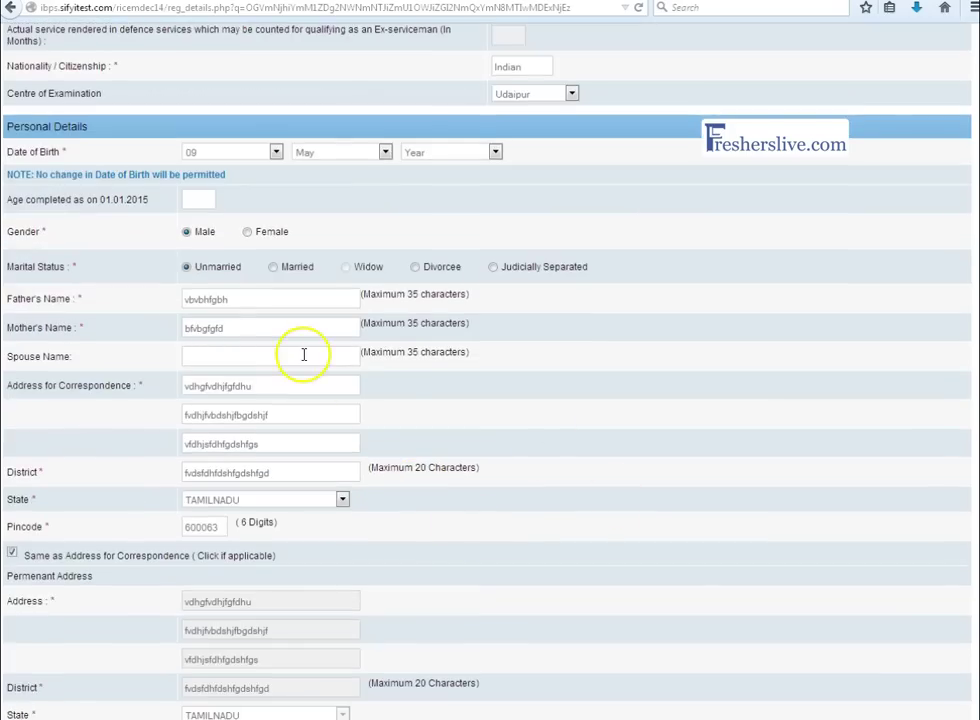
scroll(304, 354, "down", 3)
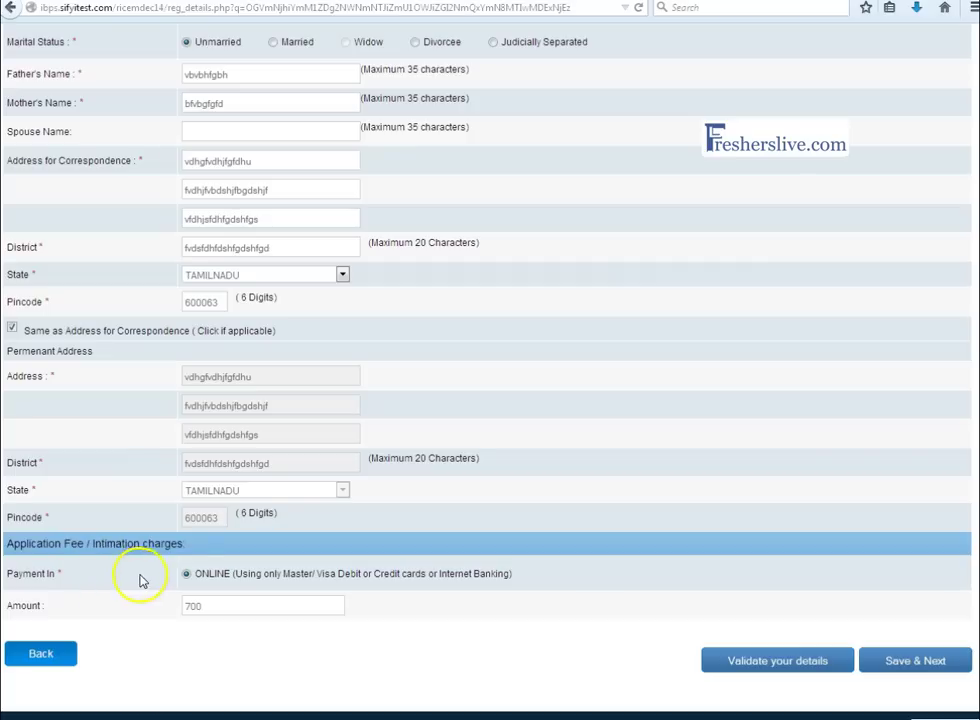
scroll(295, 136, "up", 2)
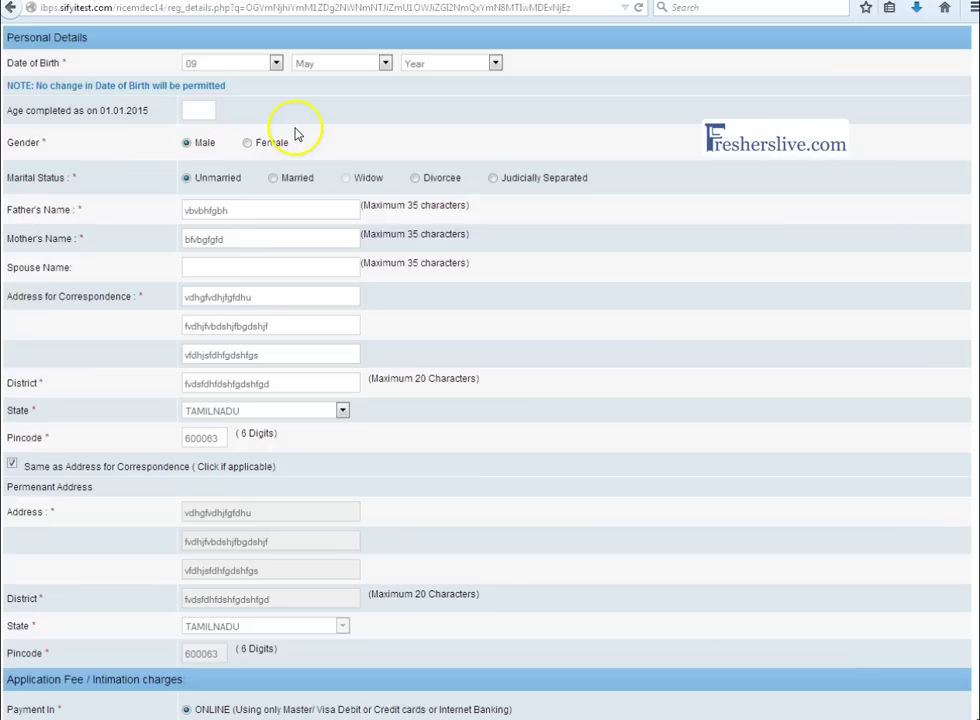
scroll(296, 128, "down", 2)
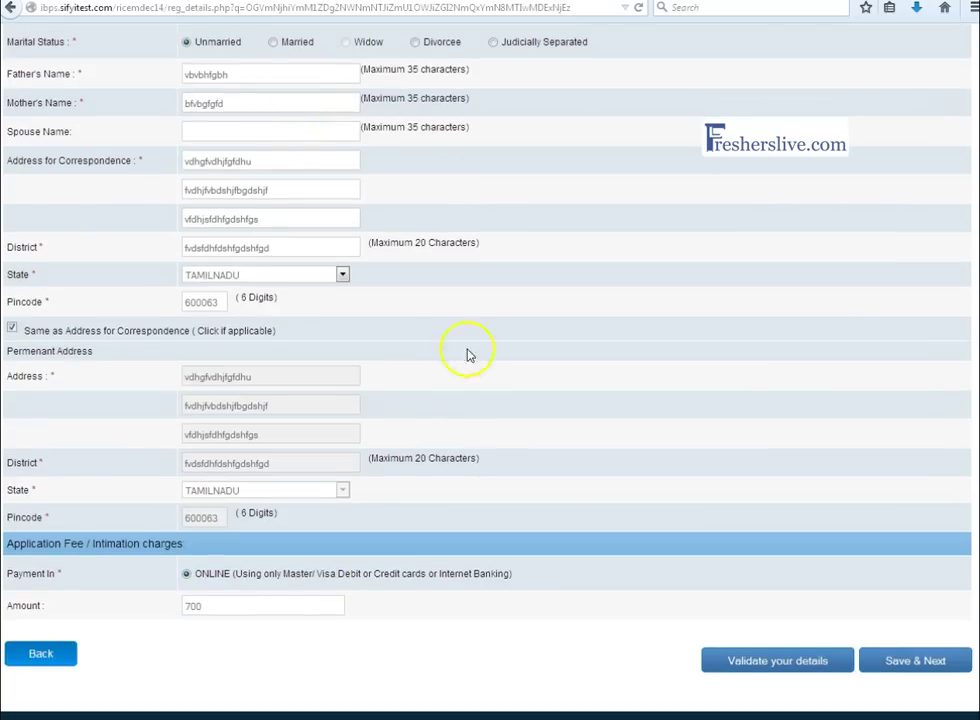
left_click(926, 668)
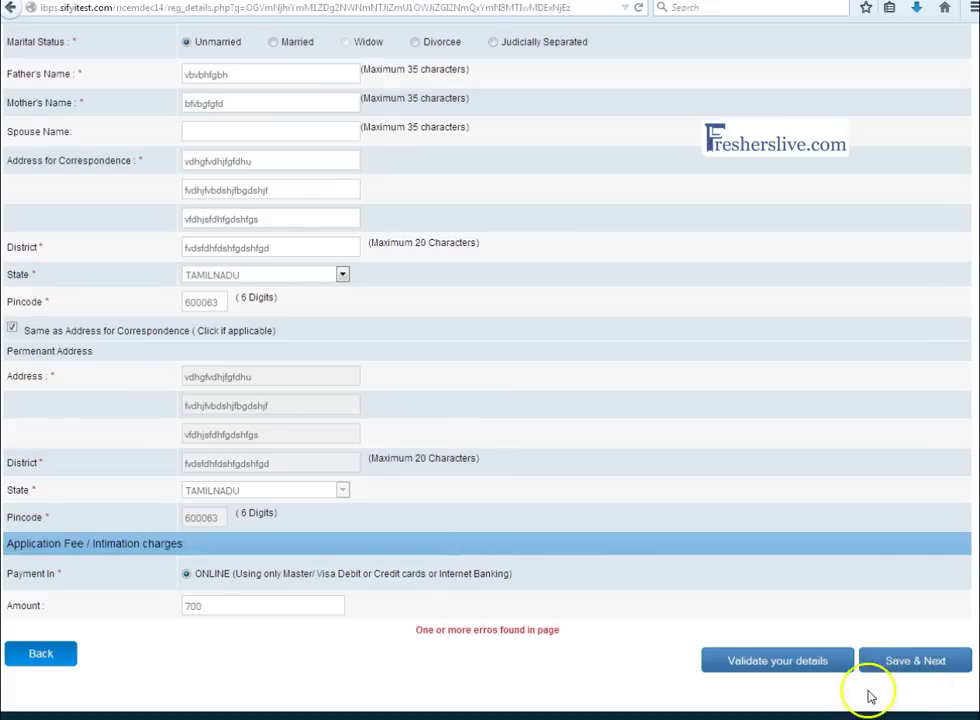
left_click(940, 667)
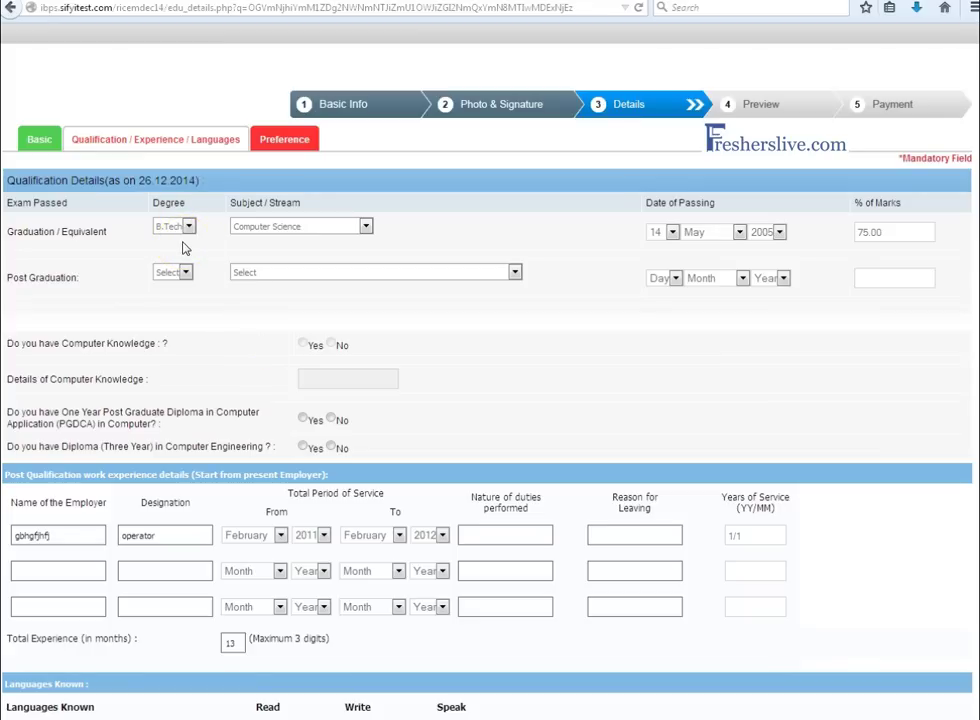
- Save the qualification entry with the B.Tech Computer Science graduation
scroll(230, 258, "down", 2)
scroll(300, 360, "down", 2)
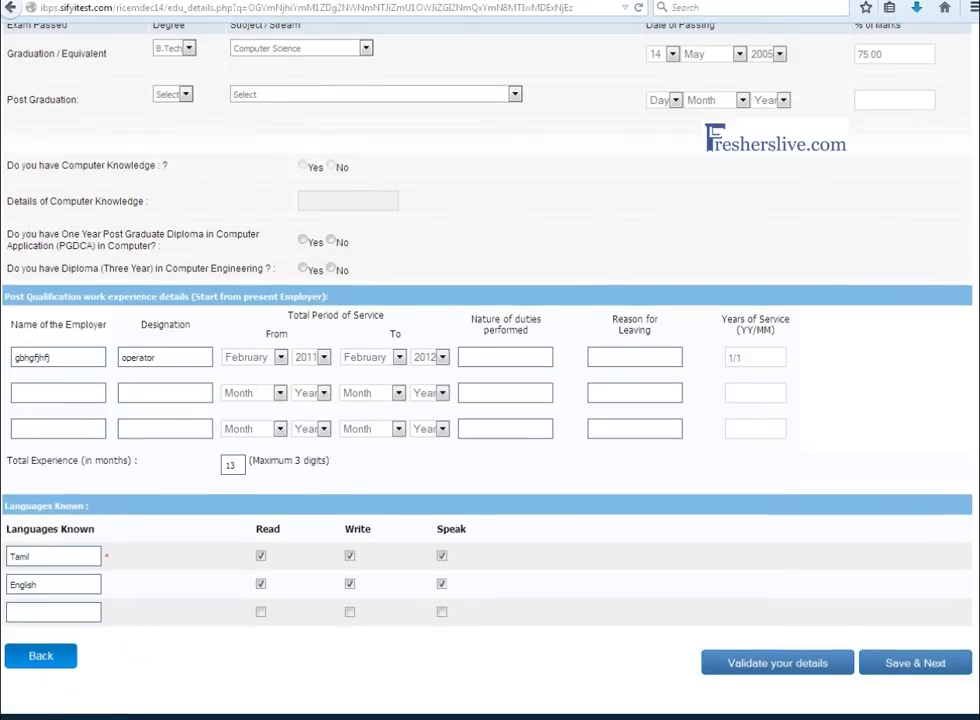
left_click(18, 554)
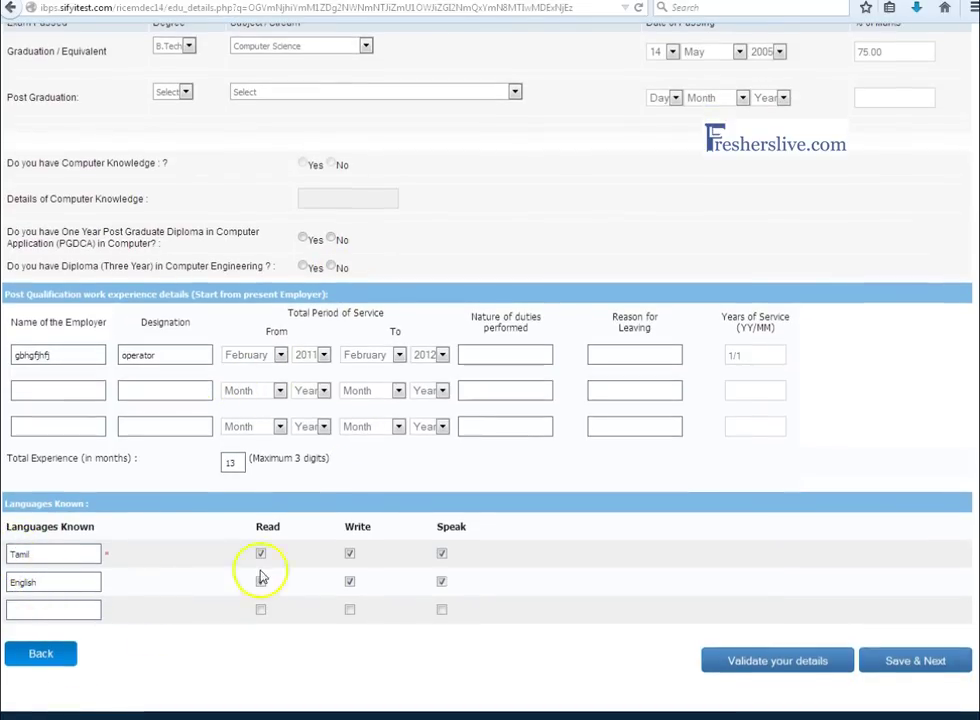
left_click(938, 662)
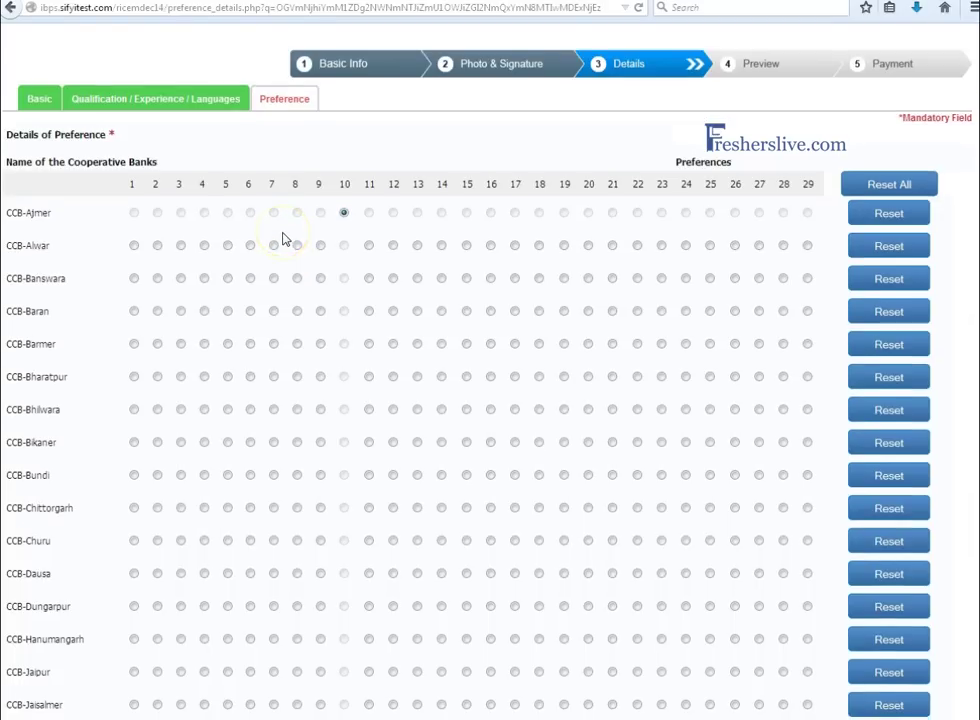
- Save the bank preferences for CCB-Jhunjhunu, Kota, Sirohi and Pali and check for errors
scroll(282, 238, "down", 8)
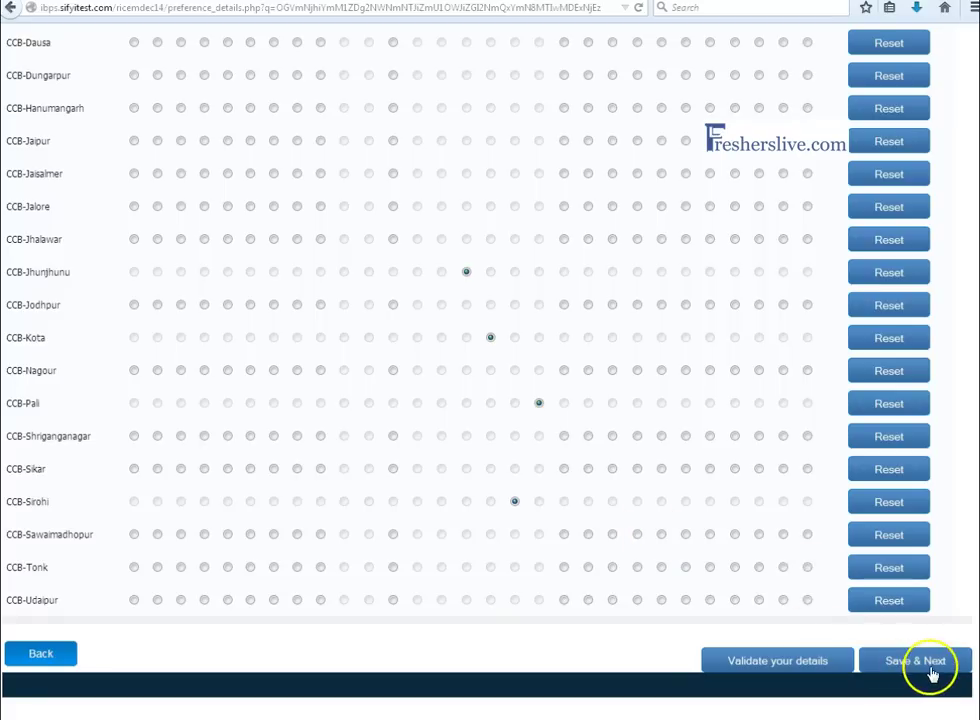
left_click(930, 665)
left_click(806, 660)
- Accept the declaration and finally submit the application, confirming the submission
scroll(407, 330, "down", 9)
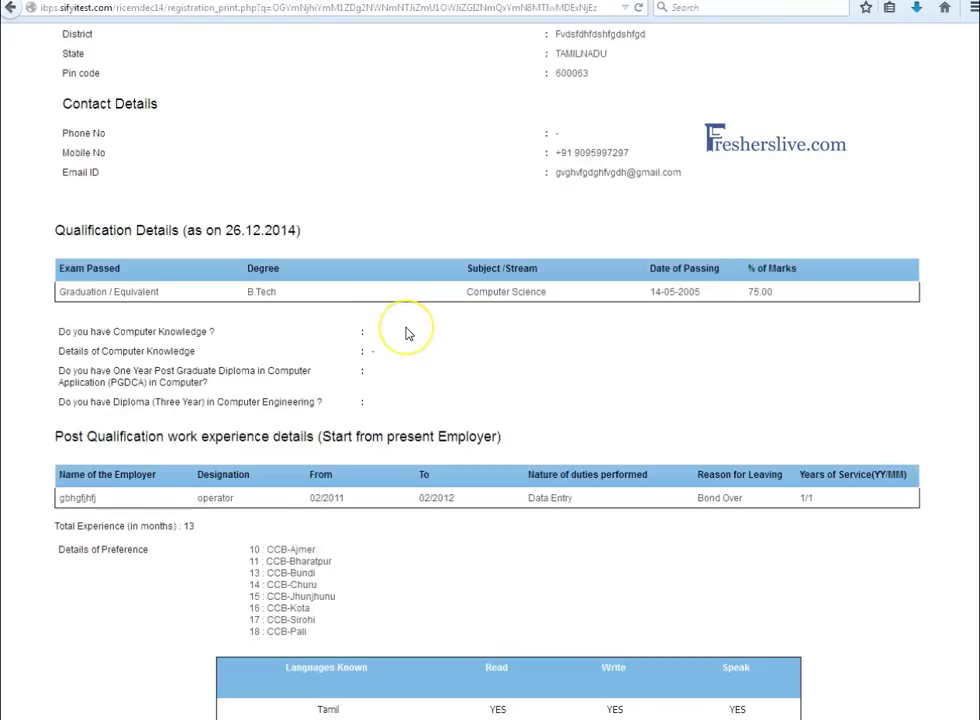
scroll(407, 333, "down", 3)
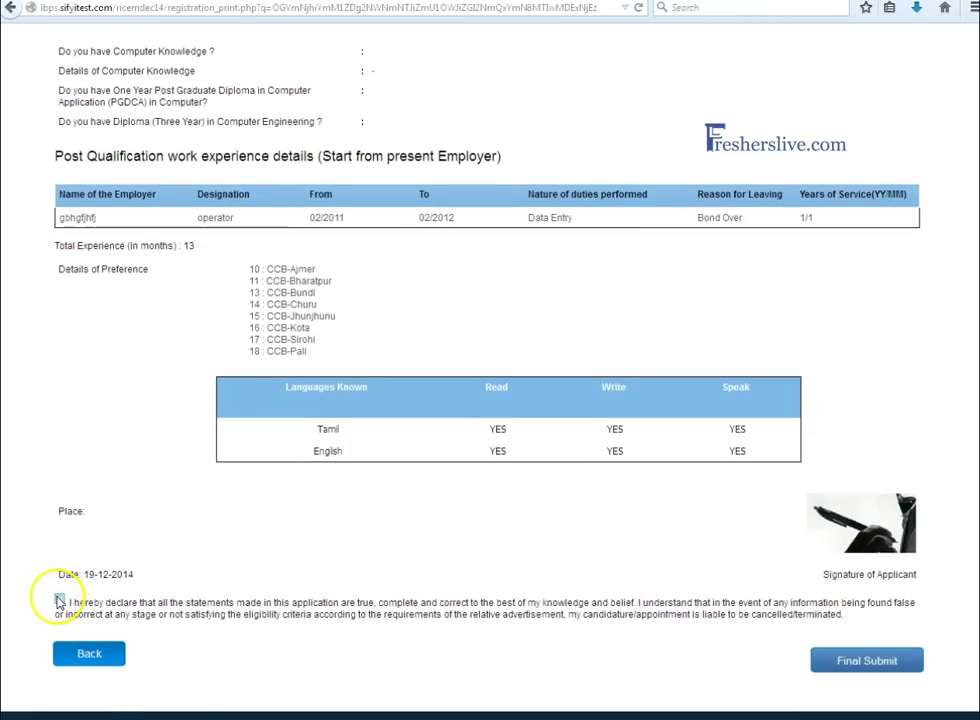
left_click(58, 598)
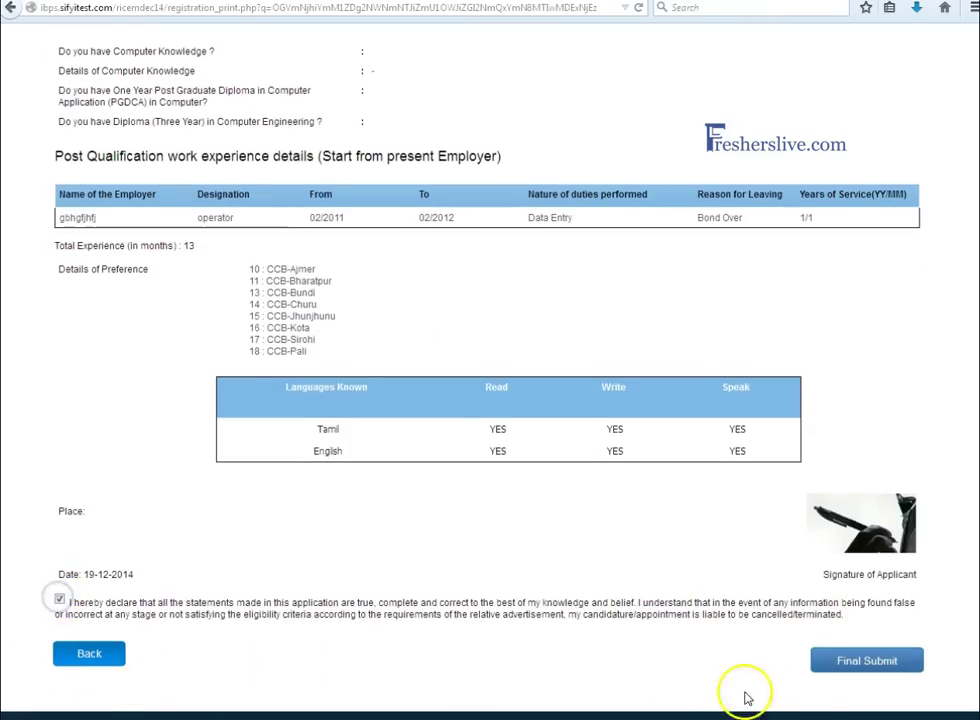
left_click(863, 664)
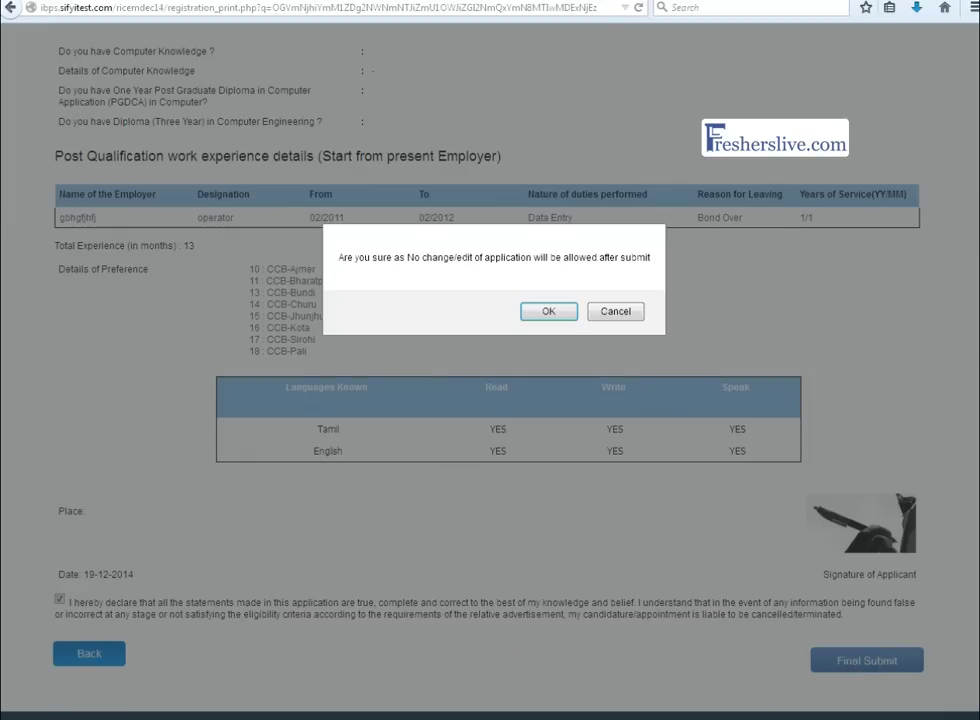
left_click(548, 311)
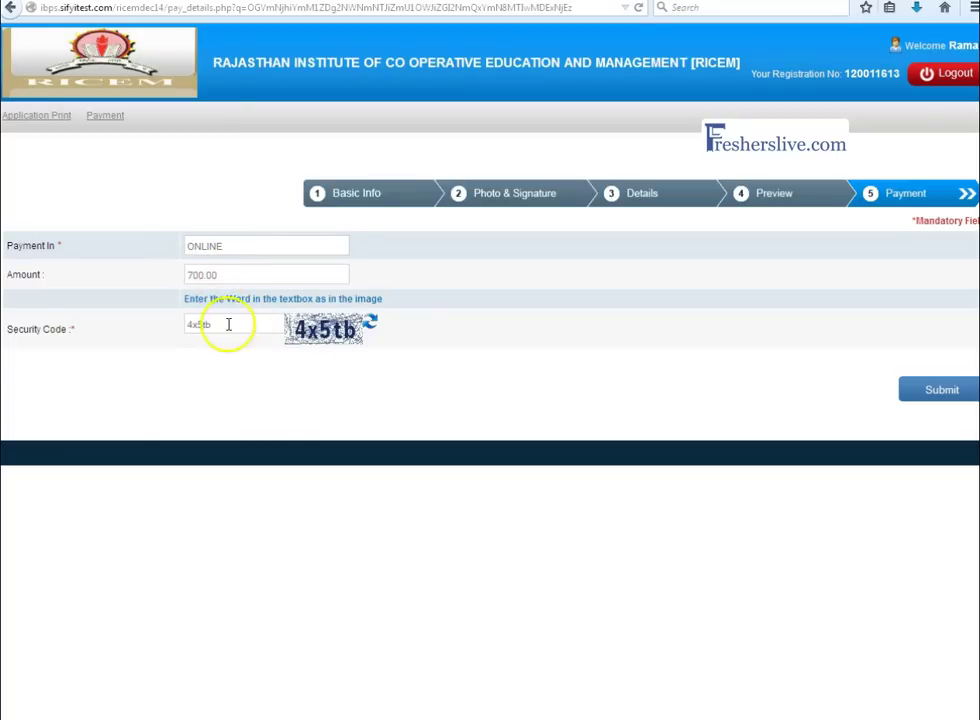
- Submit the 700.00 online payment form and confirm the 'Do you want to submit?' prompt
left_click(948, 392)
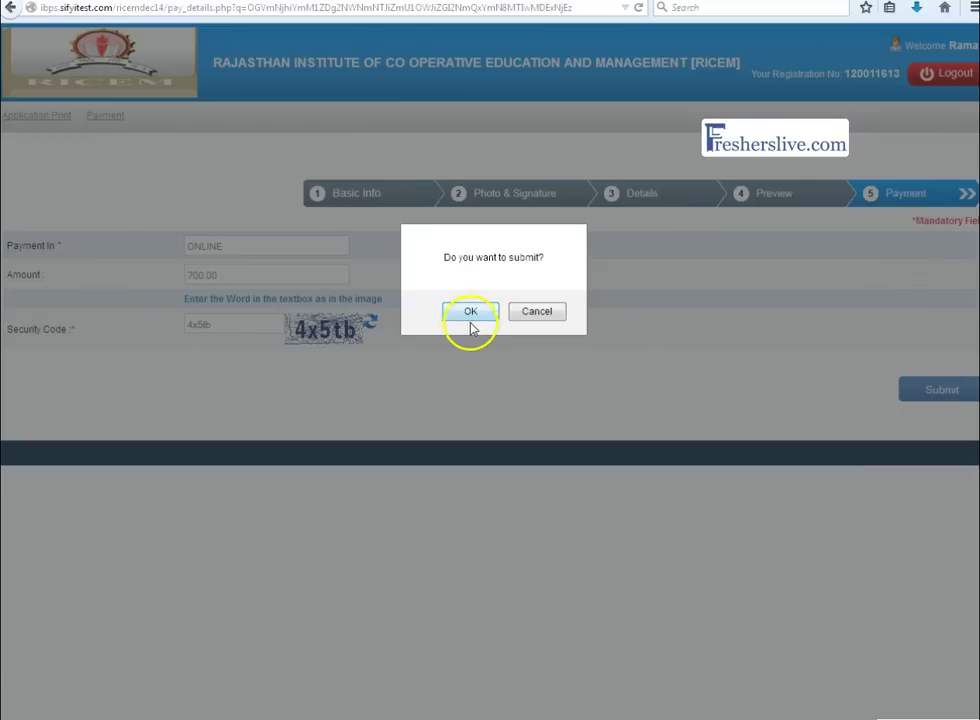
left_click(467, 314)
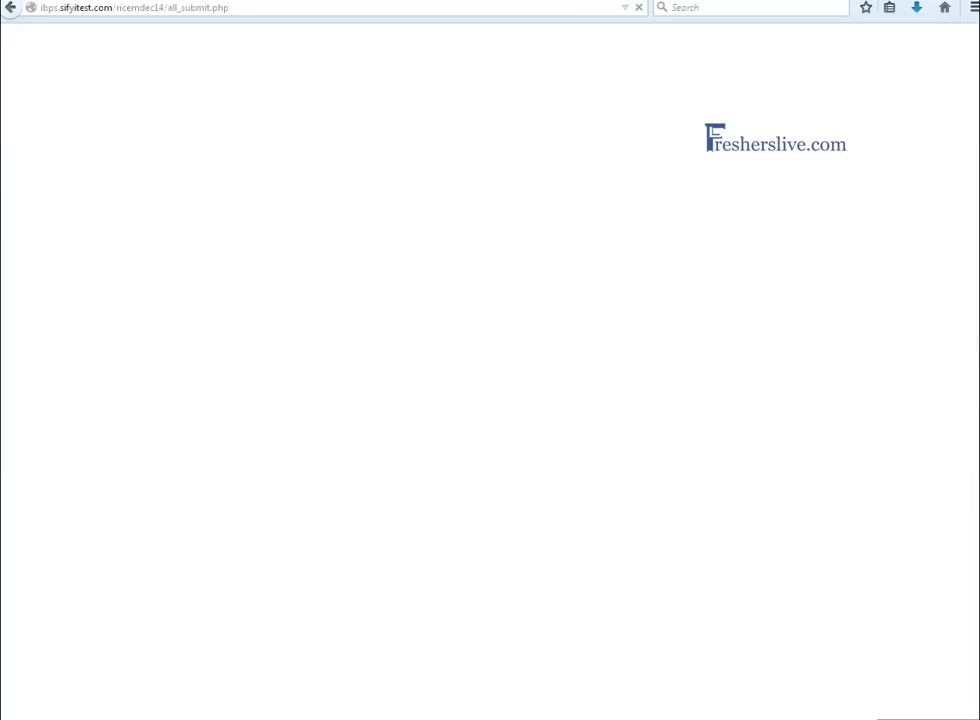